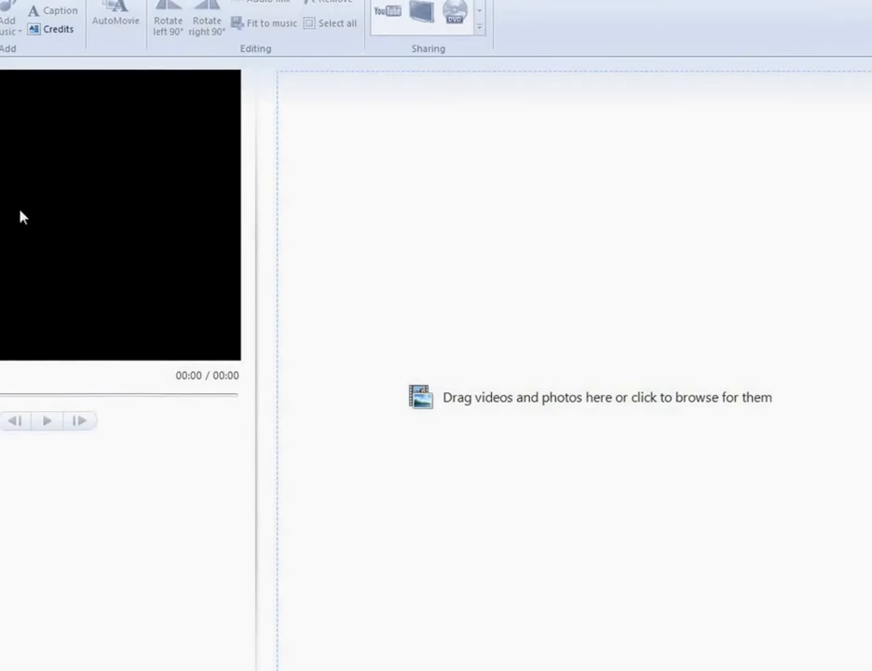
# Save the project in the movie folder under the new file name ProjectFile1.wlmp.
pyautogui.hotkey('alt', 'f')
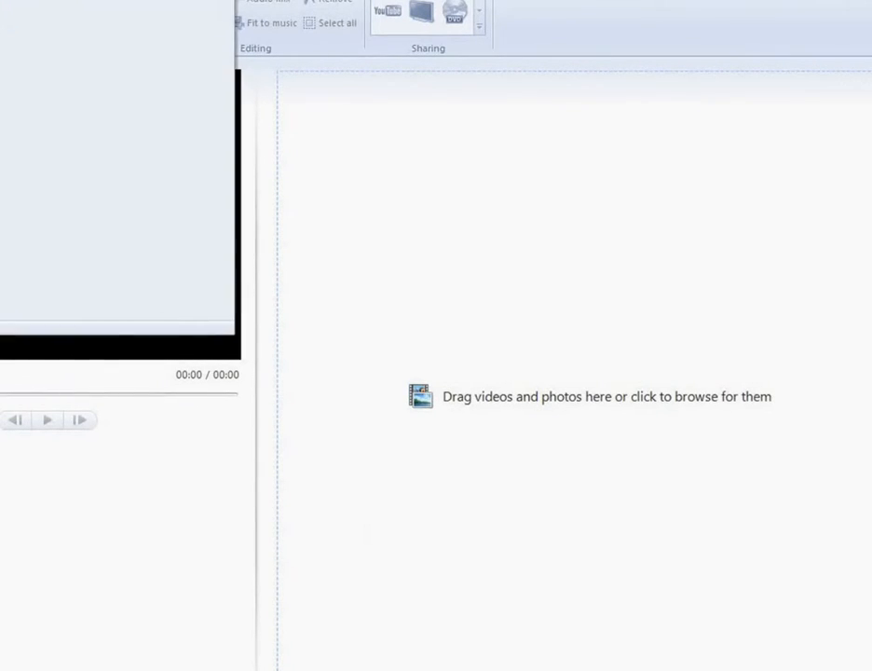
pyautogui.click(346, 227)
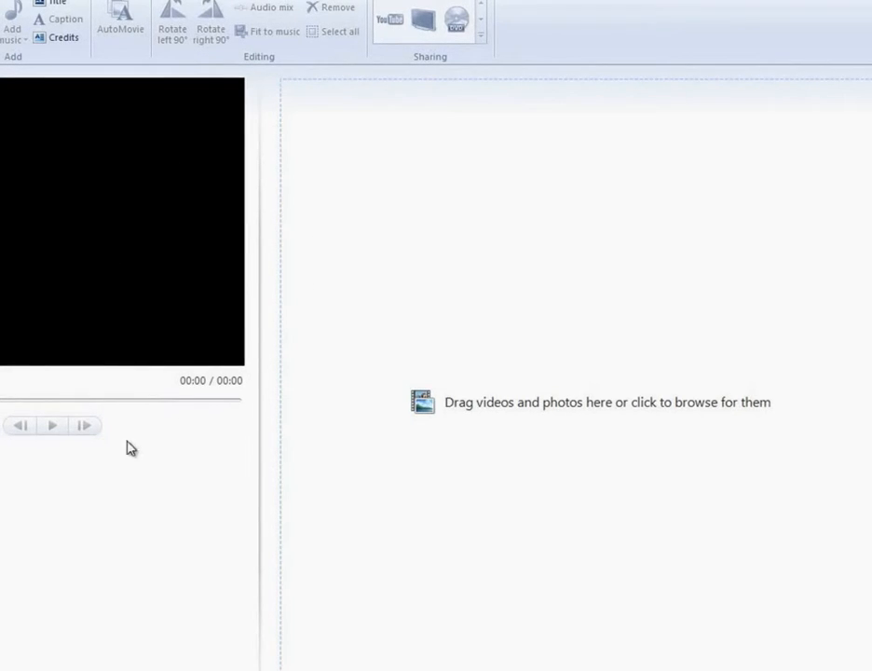
pyautogui.hotkey('alt', 'f')
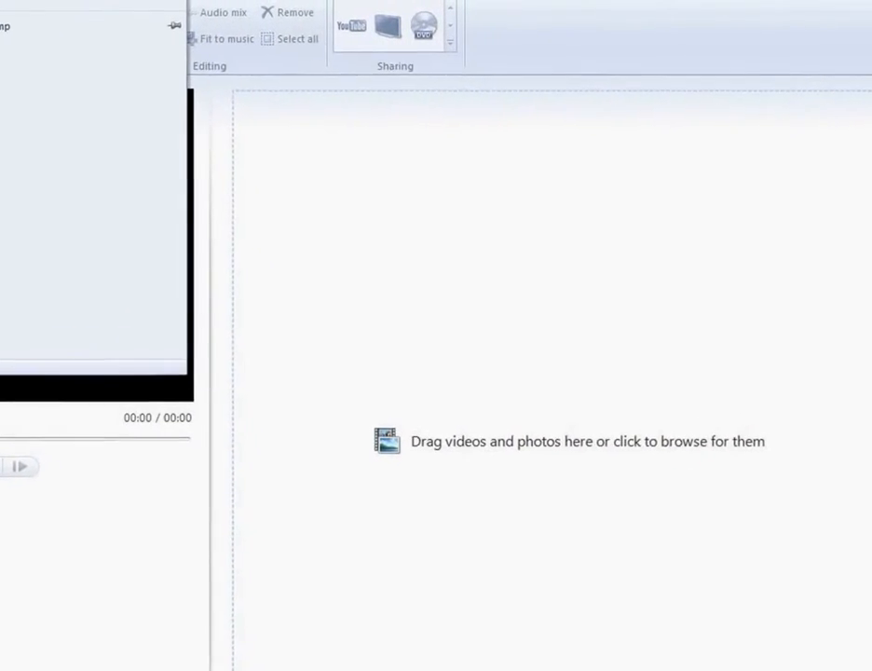
pyautogui.press('a')
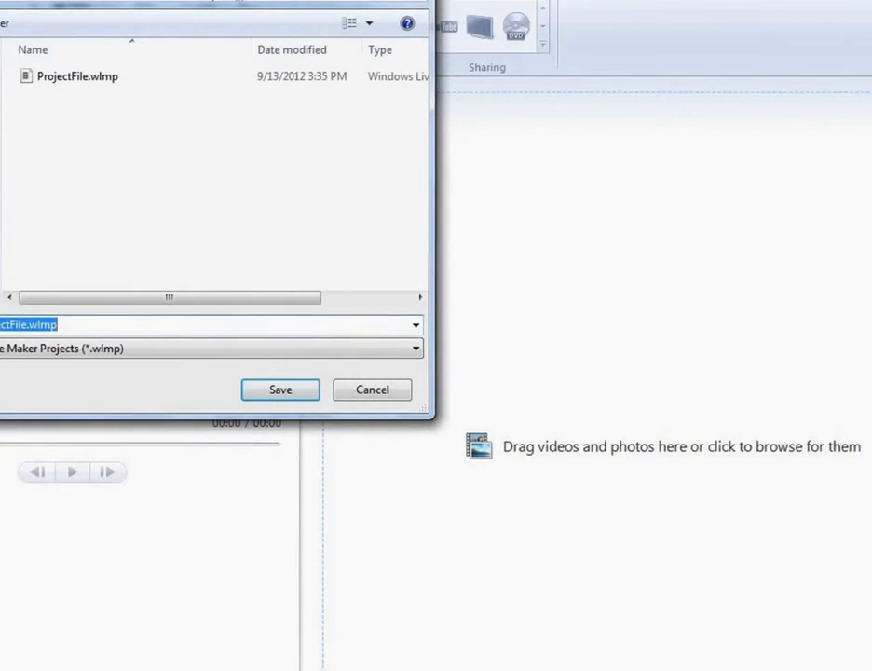
pyautogui.click(0, 79)
pyautogui.moveTo(416, 181); pyautogui.dragTo(376, 262)
pyautogui.doubleClick(84, 278)
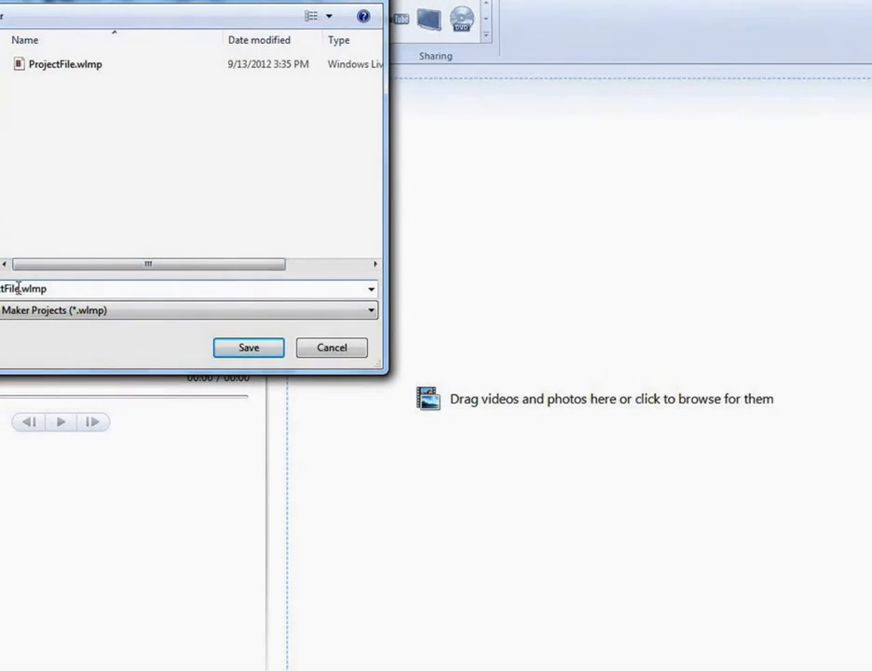
pyautogui.doubleClick(18, 289)
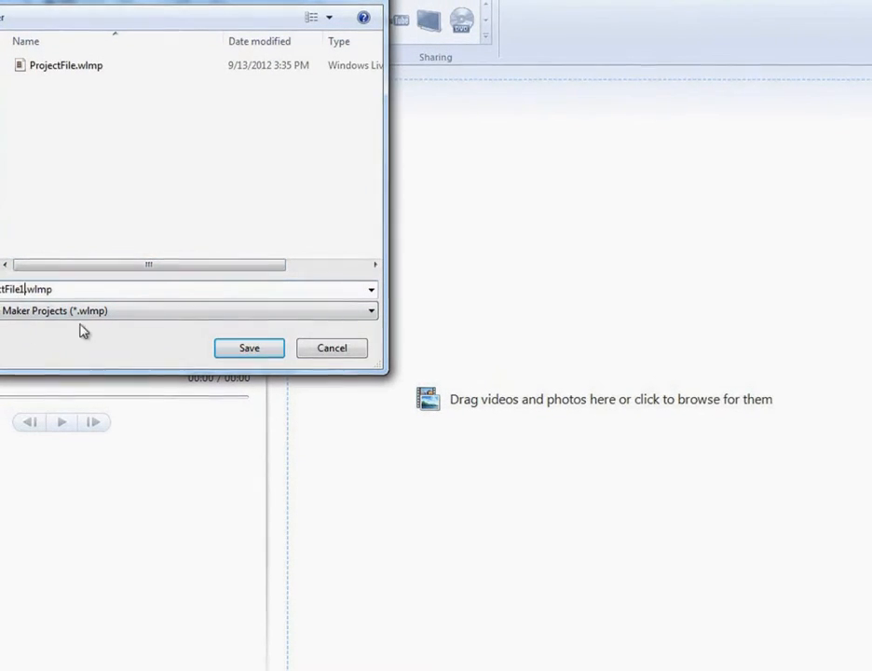
pyautogui.write('1')
pyautogui.click(225, 347)
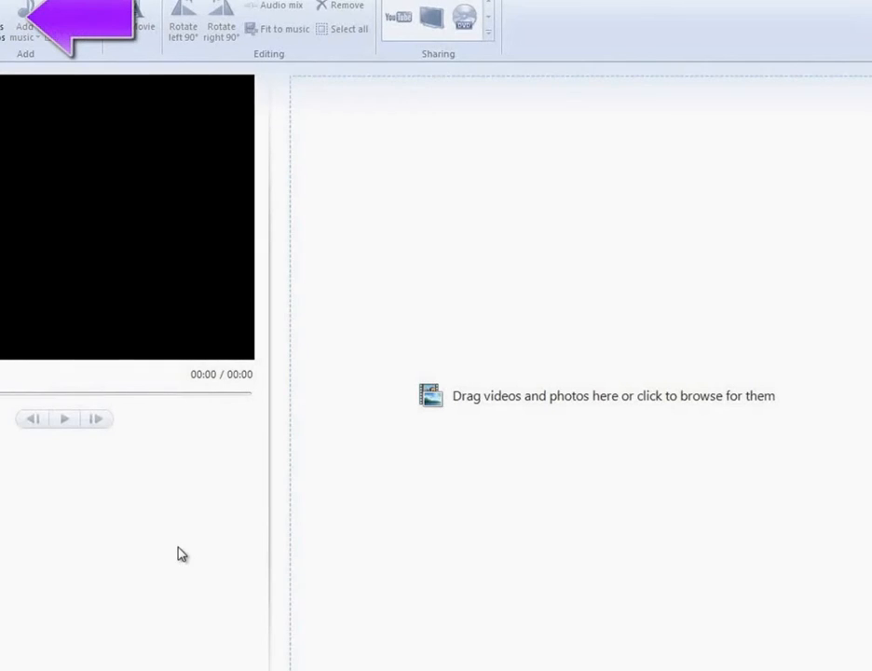
# Import the Chrysanthemum, Desert, Hydrangeas, Jellyfish, Koala, Lighthouse and Penguins photos from the movie folder.
pyautogui.click(2, 20)
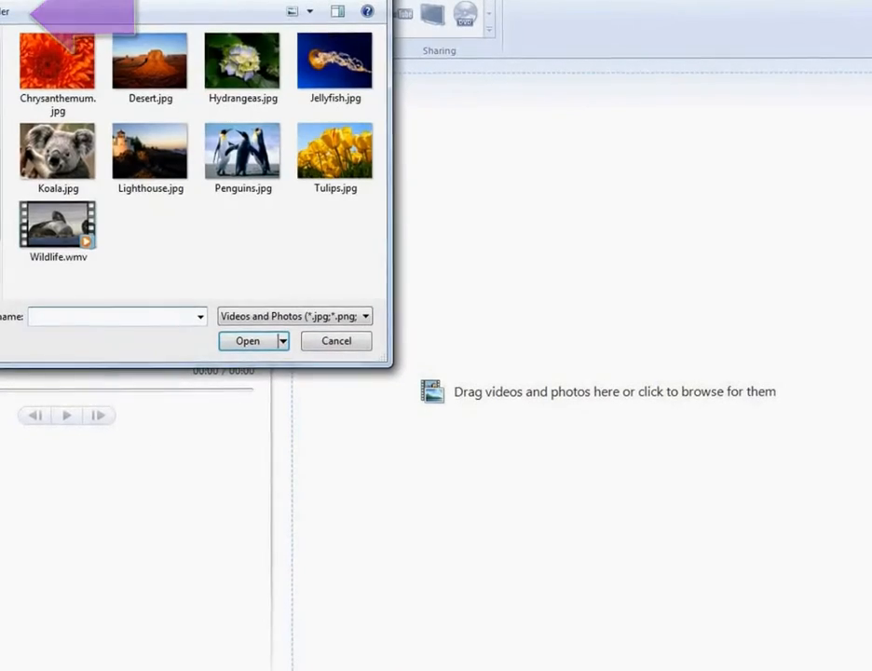
pyautogui.click(1, 55)
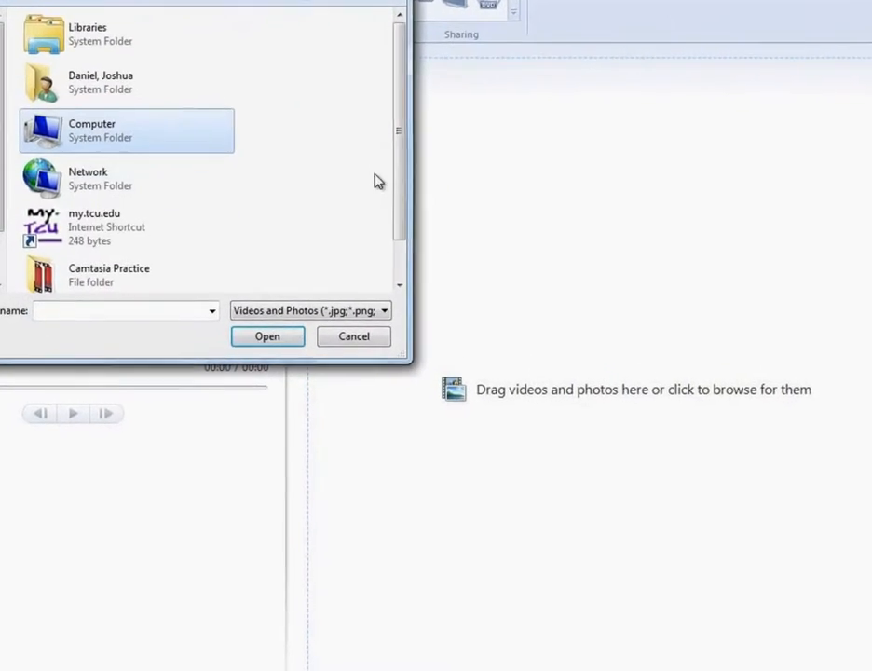
pyautogui.moveTo(381, 190); pyautogui.dragTo(381, 230)
pyautogui.doubleClick(122, 221)
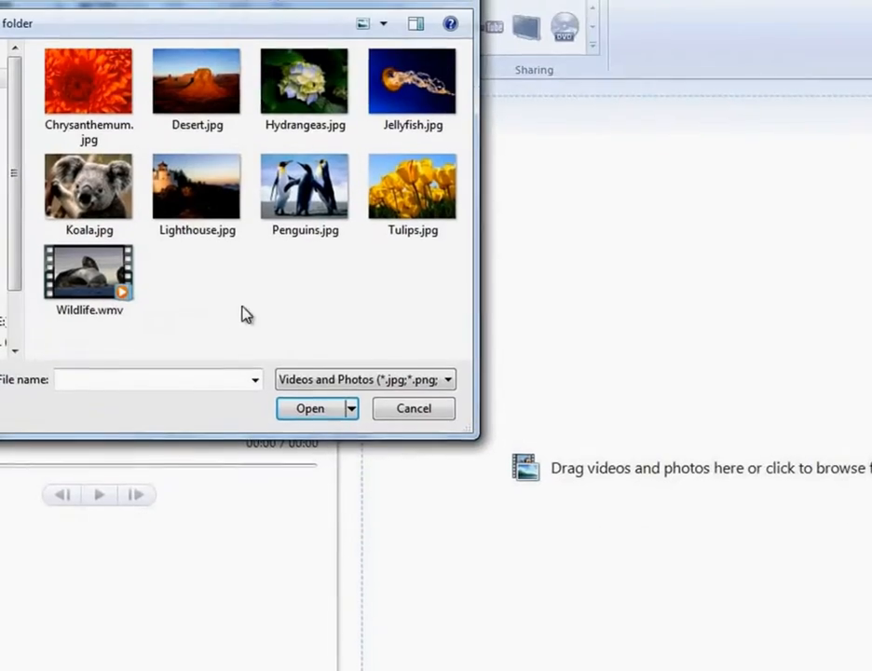
pyautogui.click(107, 5)
pyautogui.keyDown('ctrl'); pyautogui.click(196, 88); pyautogui.keyUp('ctrl')
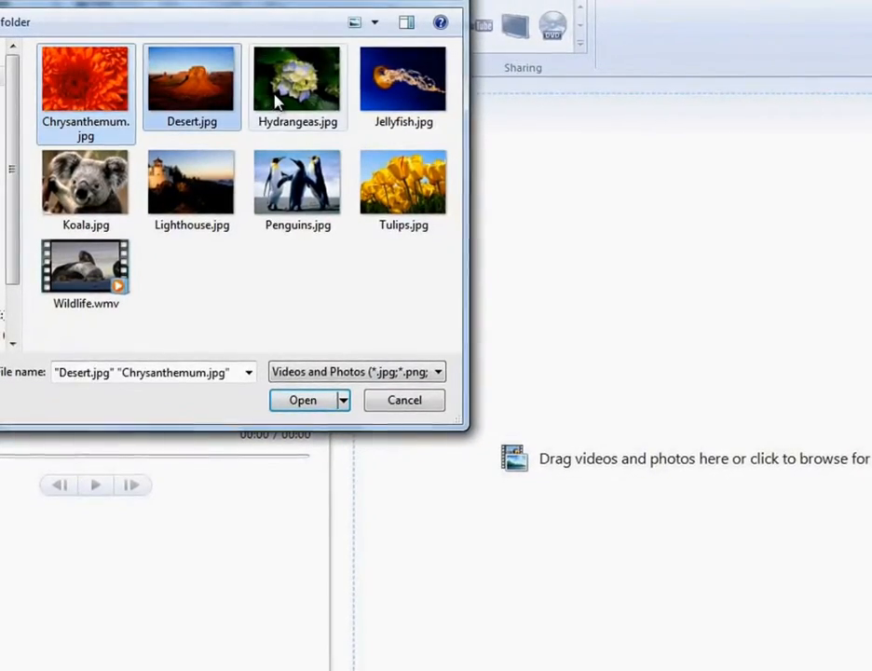
pyautogui.keyDown('ctrl'); pyautogui.click(300, 86); pyautogui.keyUp('ctrl')
pyautogui.keyDown('ctrl'); pyautogui.click(87, 186); pyautogui.keyUp('ctrl')
pyautogui.keyDown('ctrl'); pyautogui.click(300, 191); pyautogui.keyUp('ctrl')
pyautogui.click(297, 399)
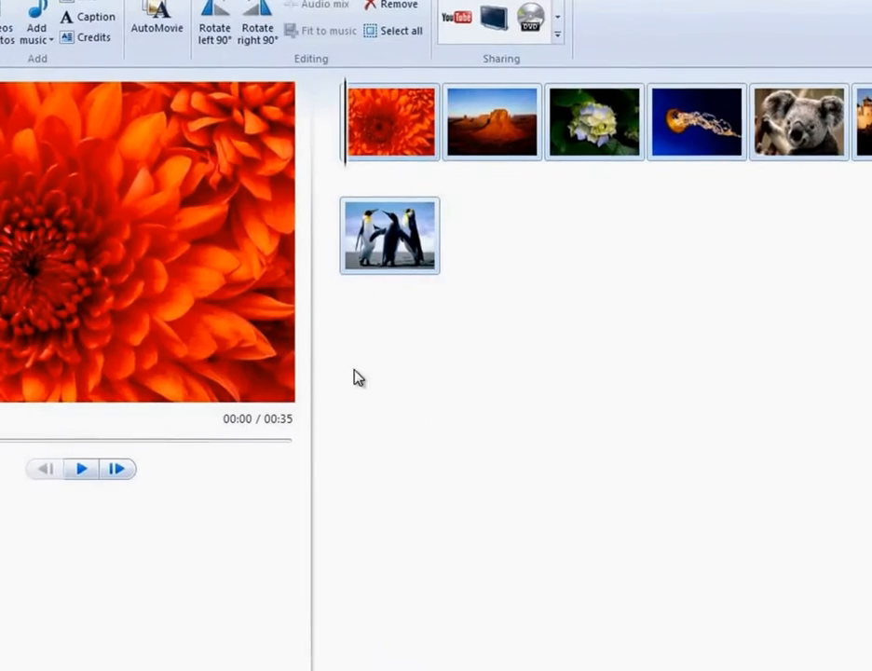
# Remove the jellyfish photo from the storyboard and place the lighthouse photo between the hydrangeas and the koala.
pyautogui.moveTo(474, 136); pyautogui.dragTo(305, 134)
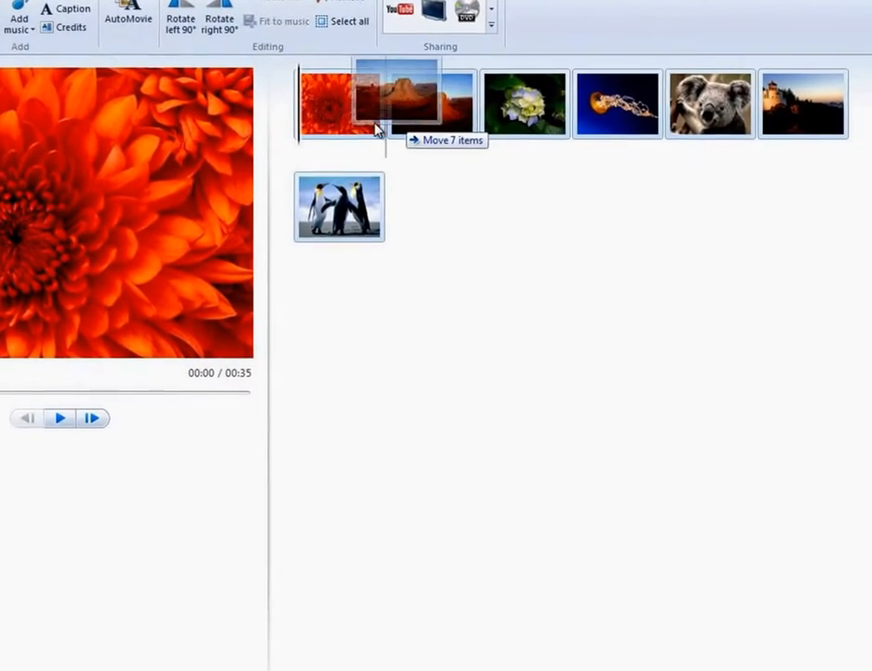
pyautogui.moveTo(498, 119); pyautogui.dragTo(550, 152)
pyautogui.click(620, 104)
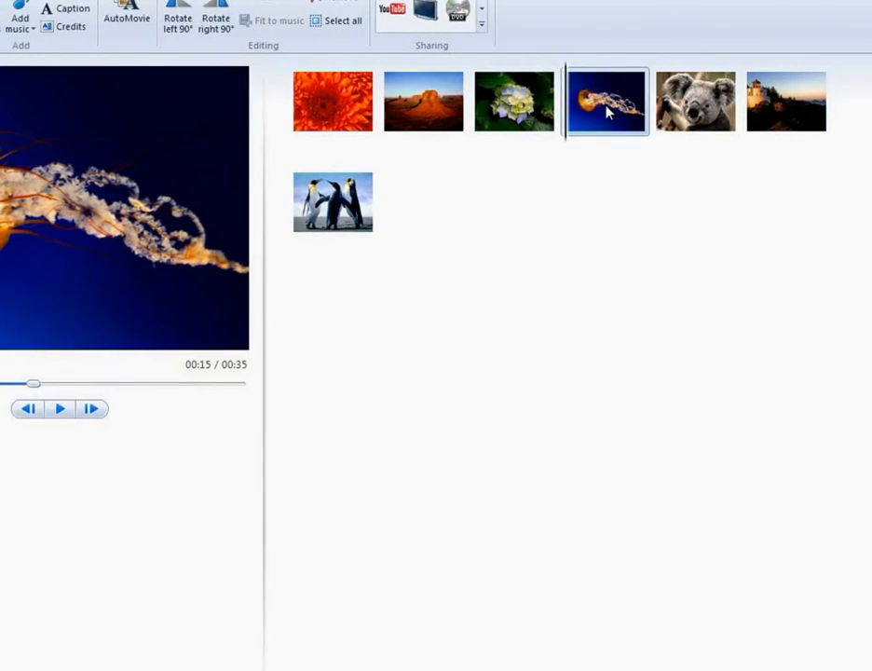
pyautogui.press('Delete')
pyautogui.moveTo(683, 117); pyautogui.dragTo(509, 89)
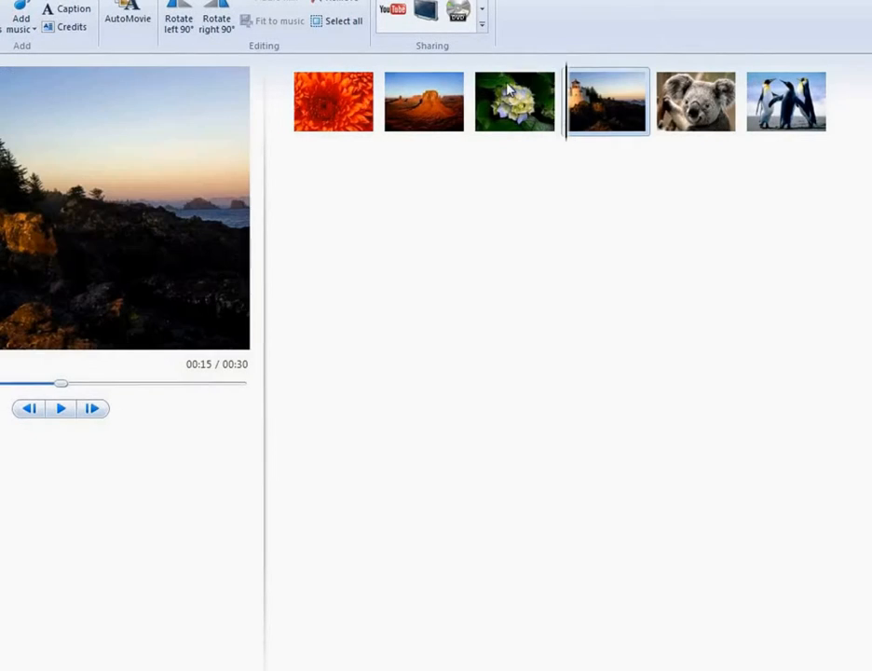
# Try grayscale and blue-tinted visual effects on the lighthouse photo and apply the posterizing effect.
pyautogui.click(200, 1)
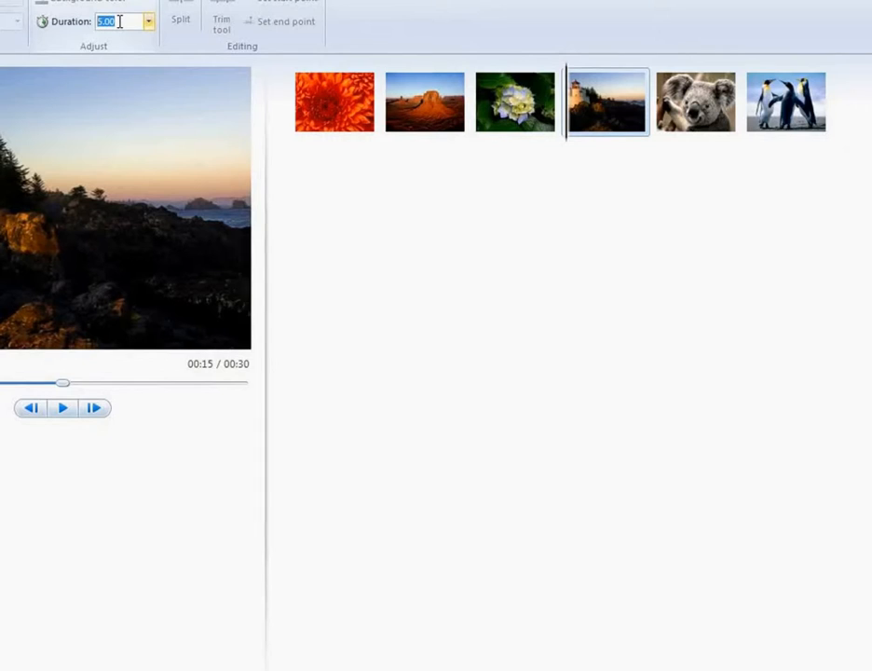
pyautogui.click(61, 1)
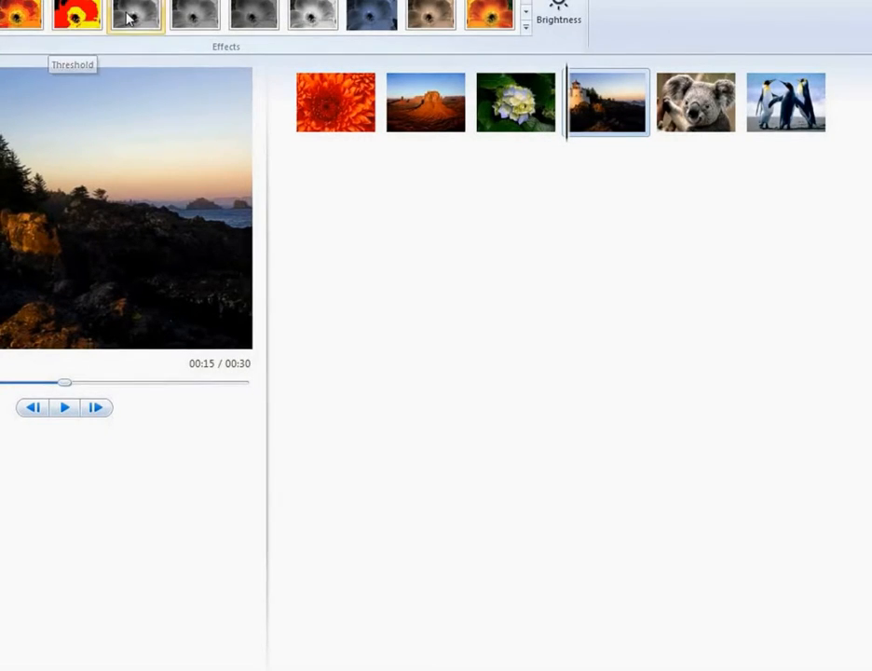
pyautogui.click(309, 22)
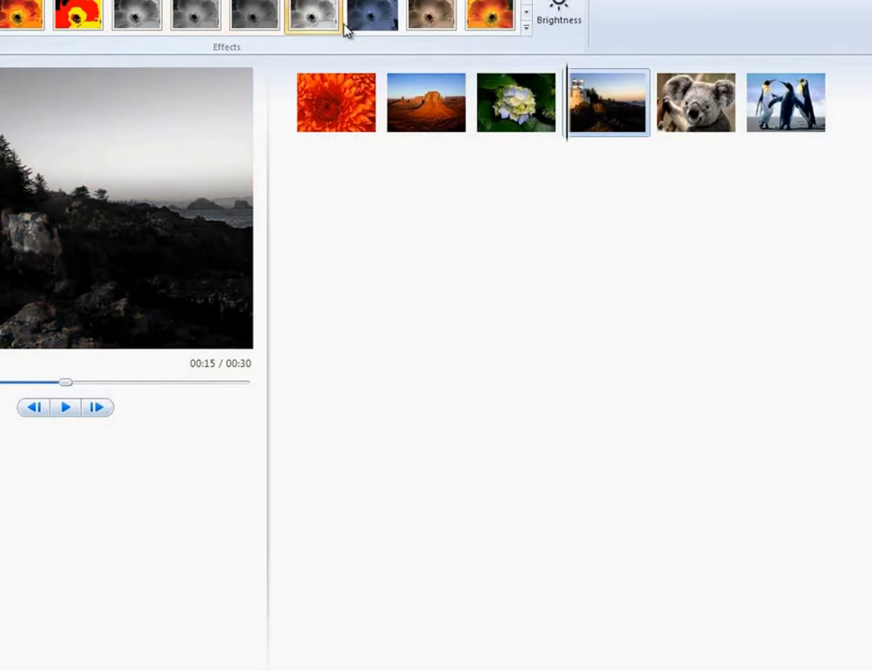
pyautogui.click(373, 29)
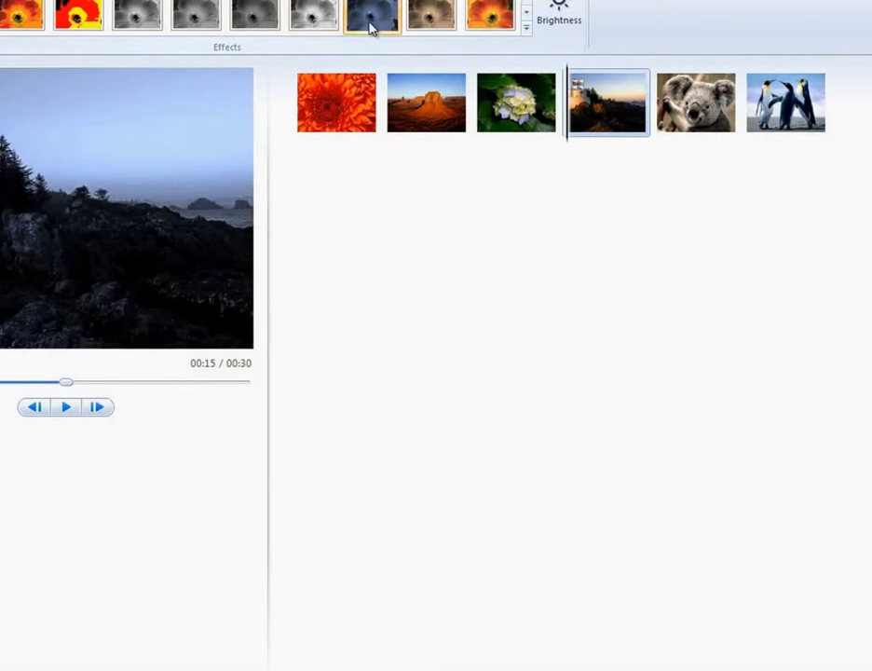
pyautogui.click(23, 11)
# Give the lighthouse photo a leftward pan-only motion and the Diagonal down-right transition.
pyautogui.click(9, 1)
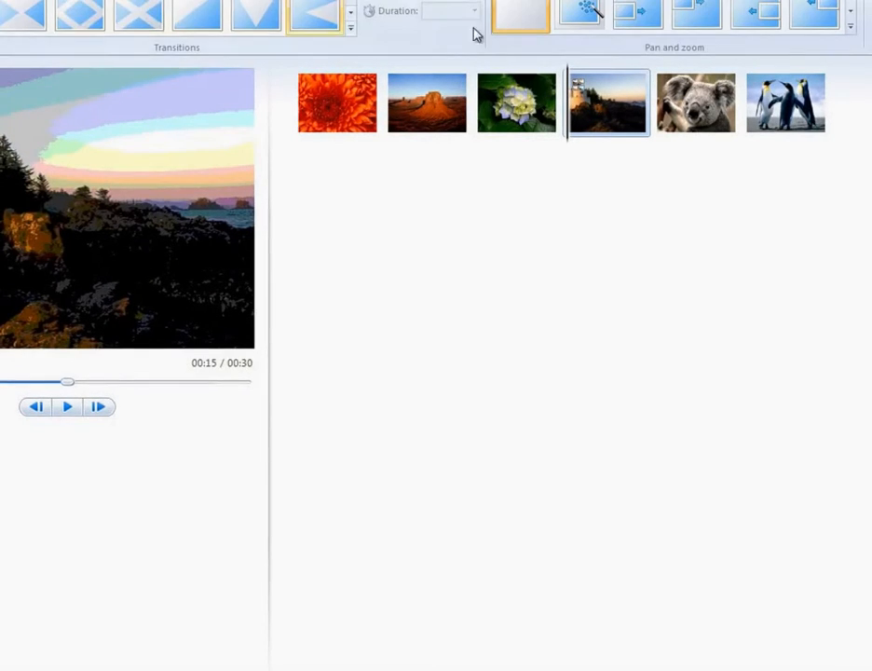
pyautogui.click(850, 27)
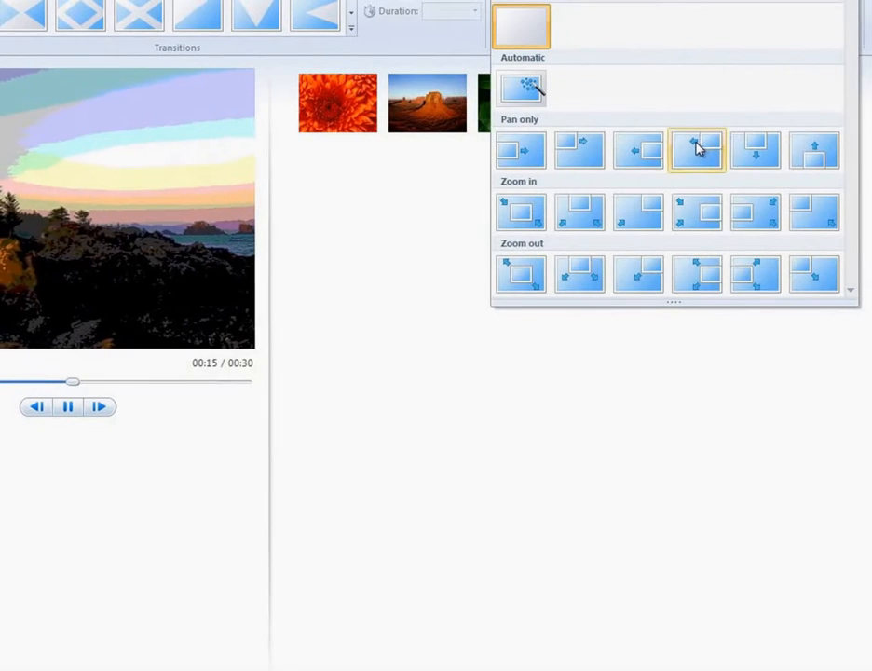
pyautogui.click(643, 151)
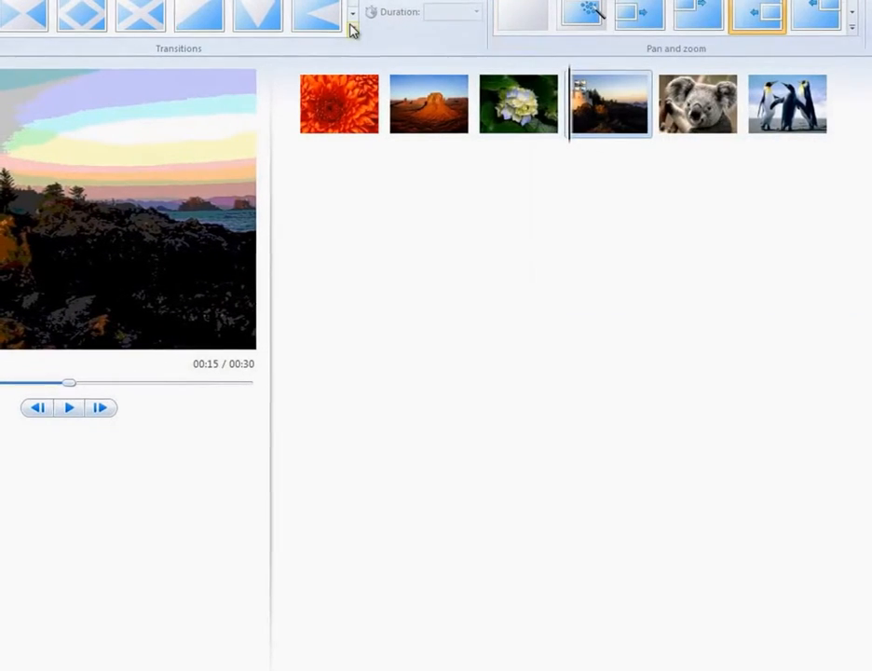
pyautogui.click(352, 29)
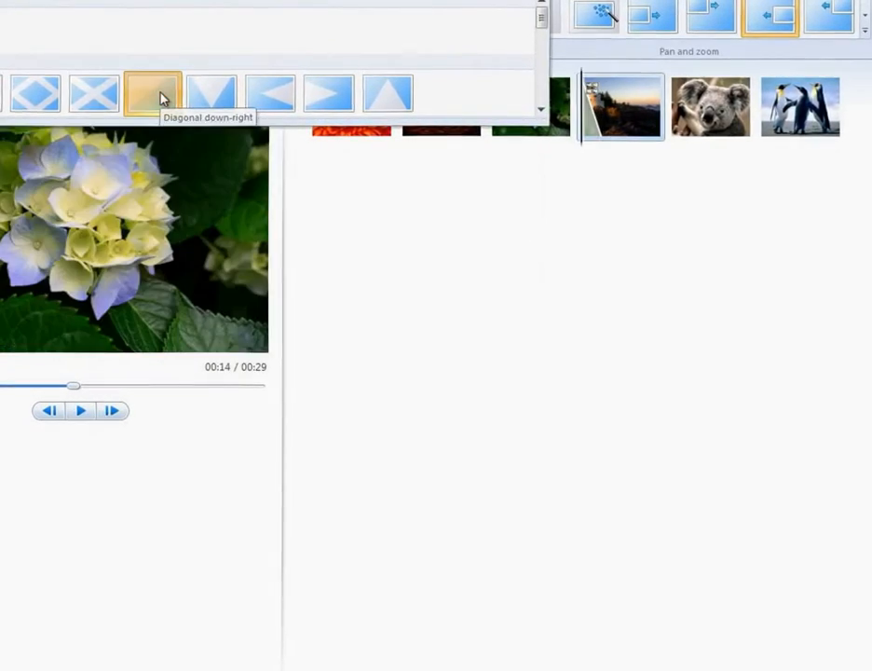
pyautogui.click(158, 98)
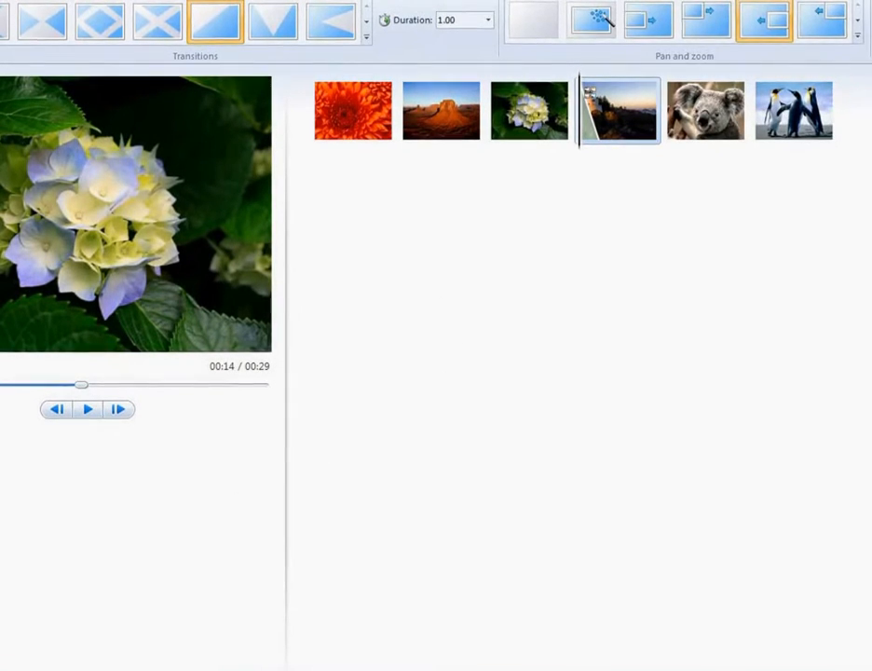
# Import the Wildlife.wmv video from the movie folder, placing it after the lighthouse photo.
pyautogui.click(1, 1)
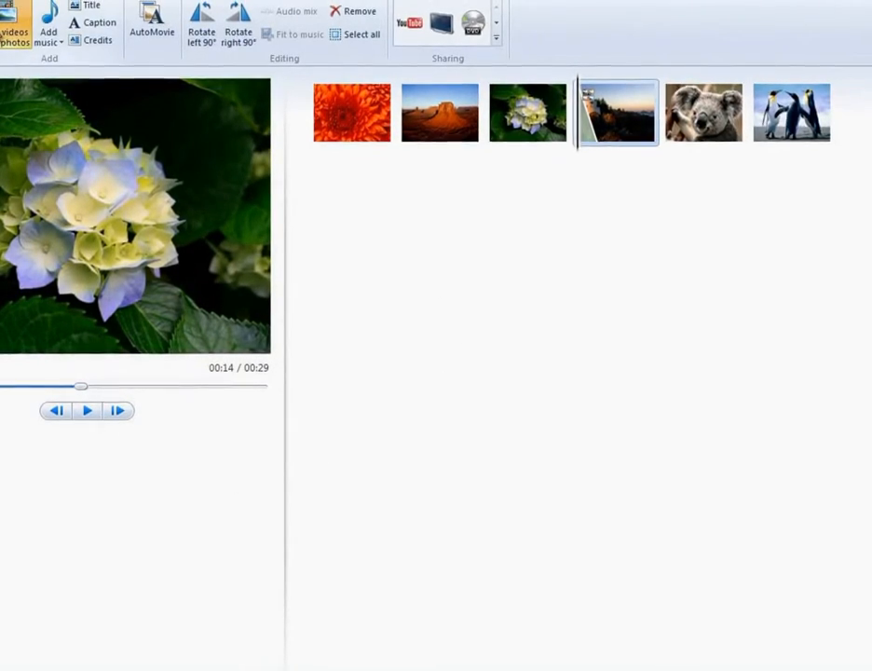
pyautogui.click(13, 26)
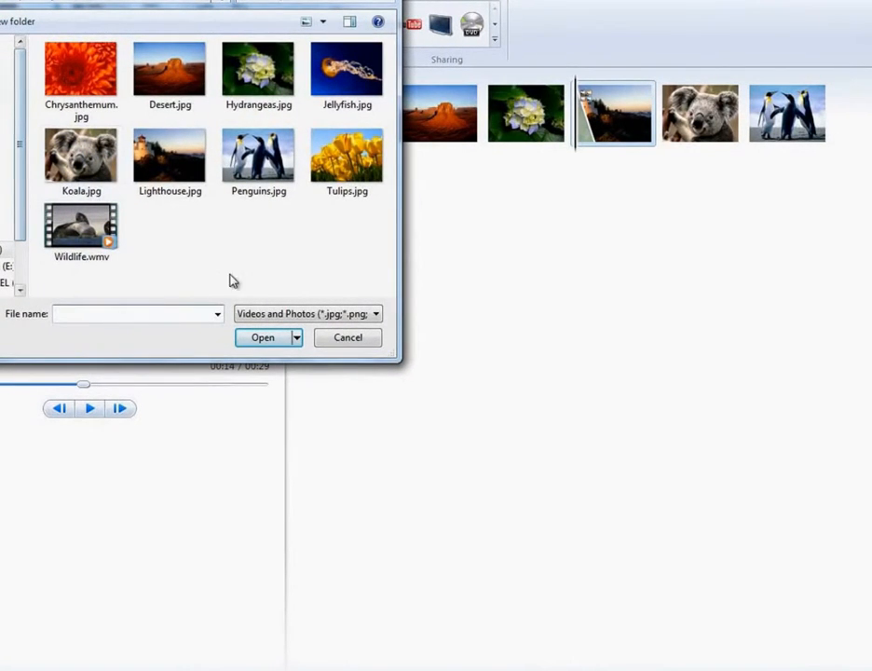
pyautogui.click(3, 67)
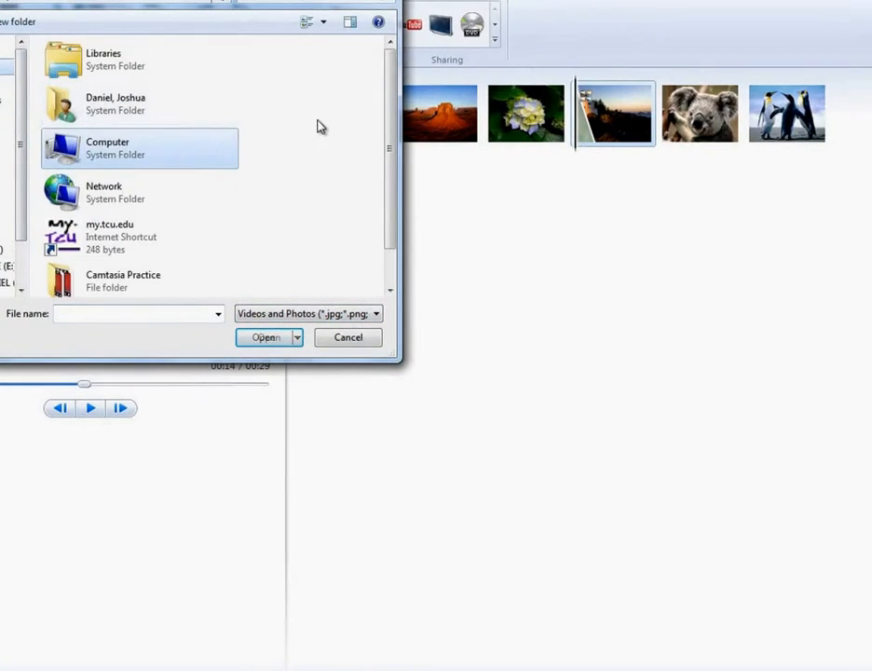
pyautogui.scroll(-1, 195, 265)
pyautogui.doubleClick(126, 284)
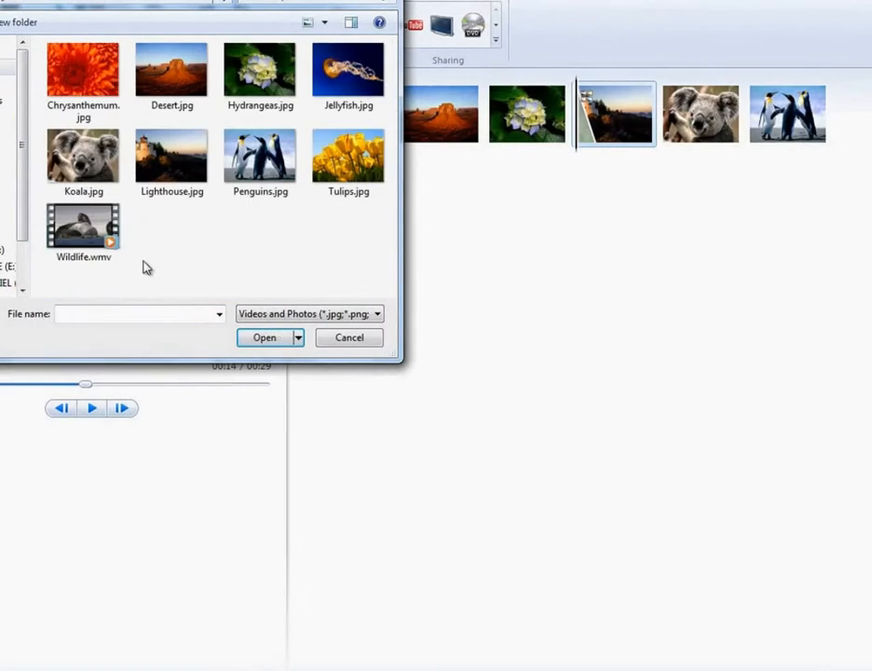
pyautogui.click(93, 241)
pyautogui.click(264, 337)
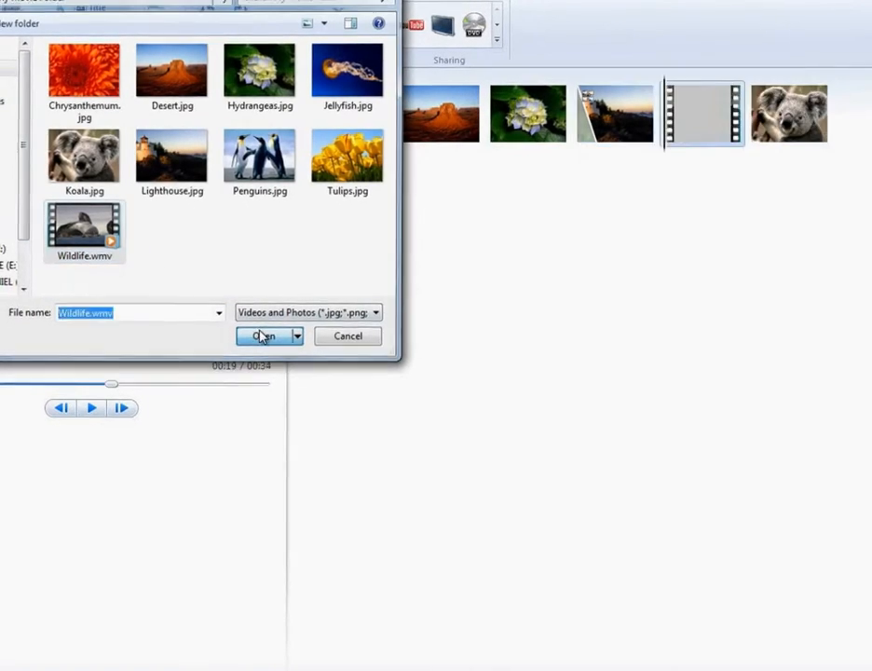
# Split the wildlife video at 00:21 and trim its second part to a start point of 15.00s.
pyautogui.moveTo(664, 139); pyautogui.dragTo(683, 140)
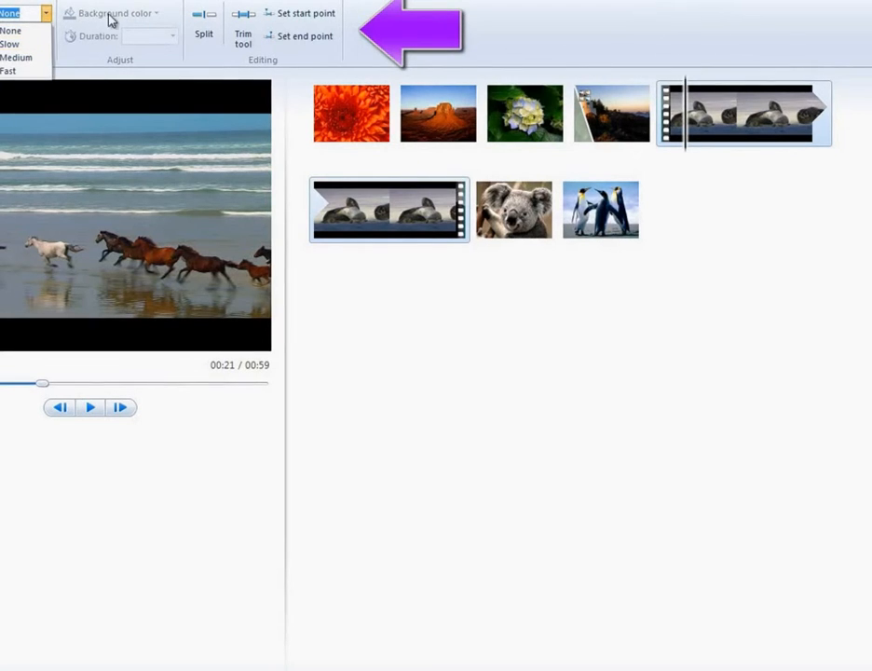
pyautogui.click(205, 25)
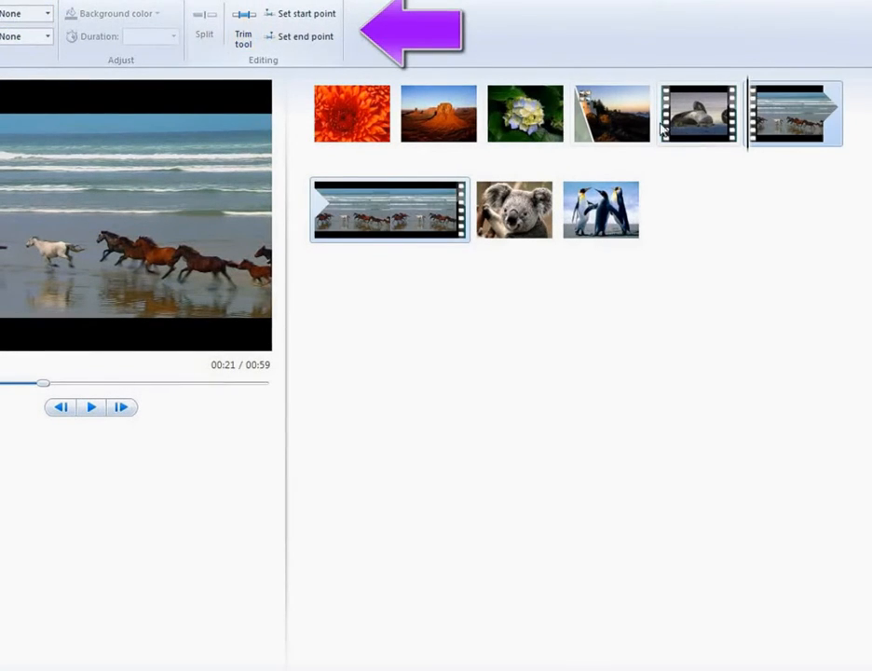
pyautogui.moveTo(753, 118); pyautogui.dragTo(779, 118)
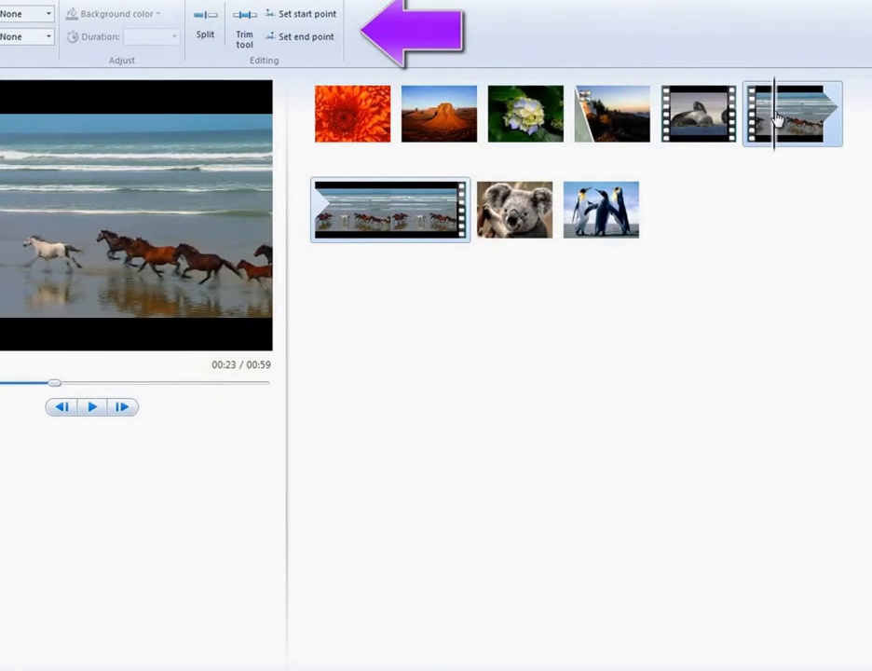
pyautogui.click(245, 42)
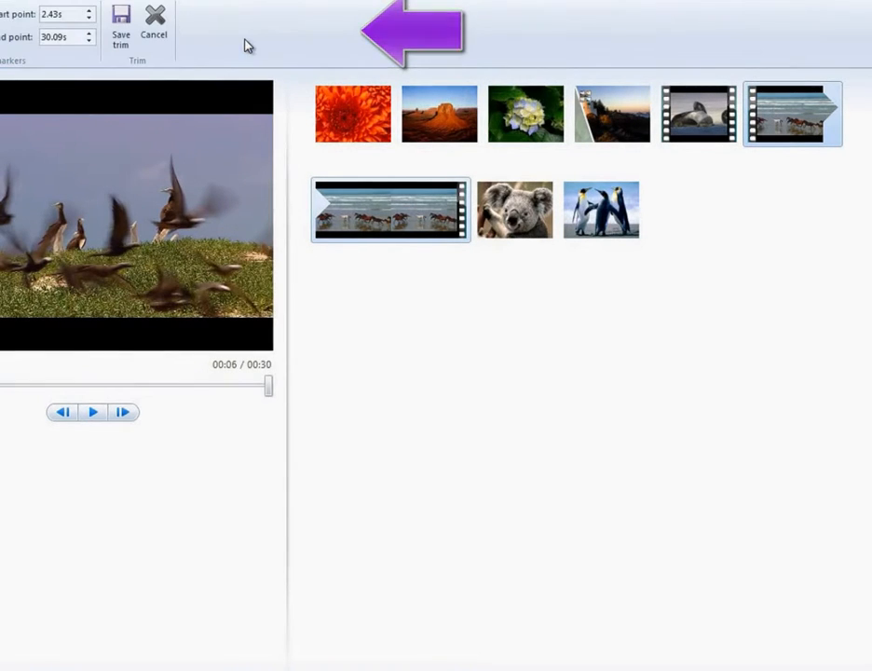
pyautogui.click(79, 38)
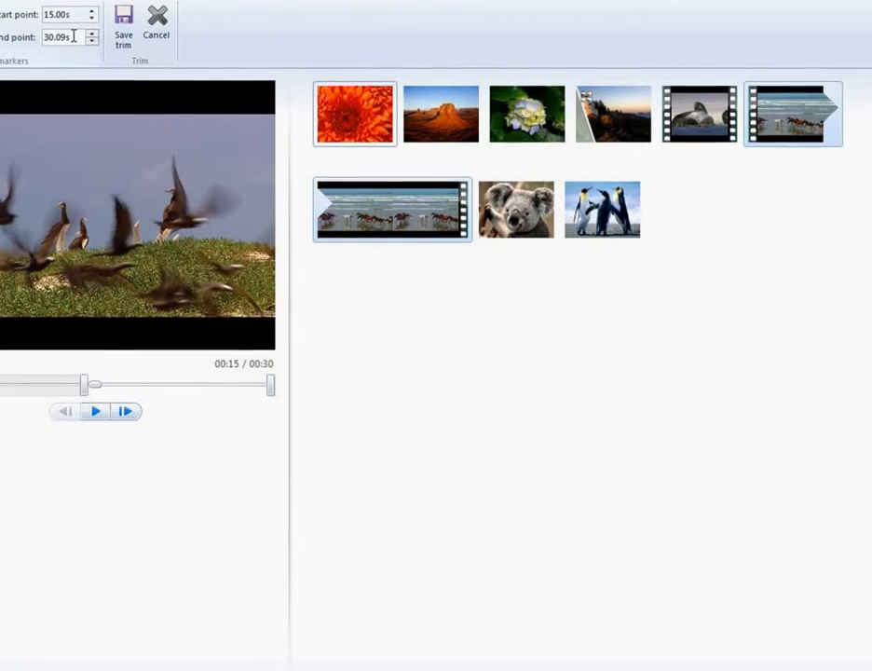
pyautogui.click(116, 35)
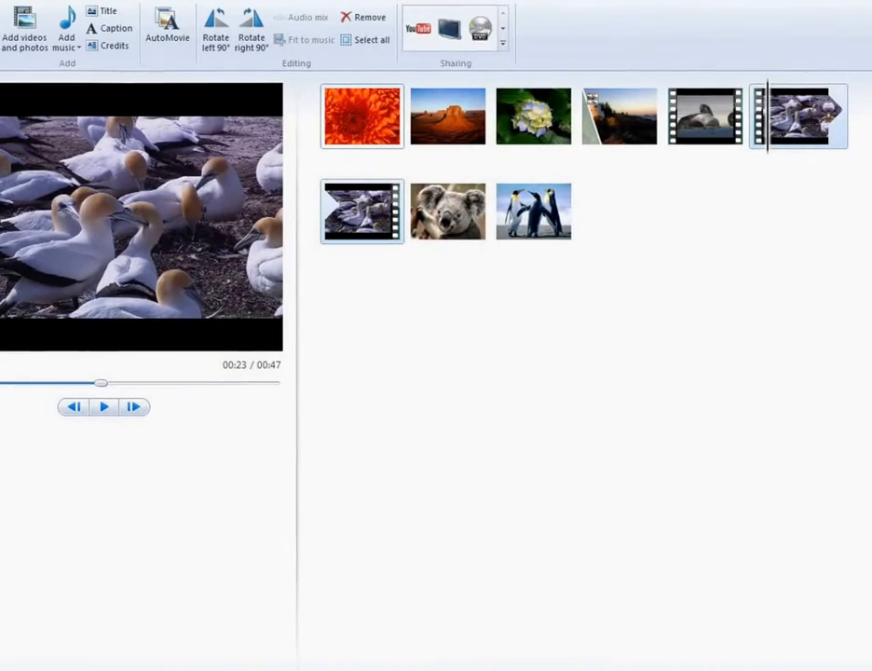
# Add the Sleep Away.mp3 track from My Movie Folder as the movie's background music.
pyautogui.click(63, 32)
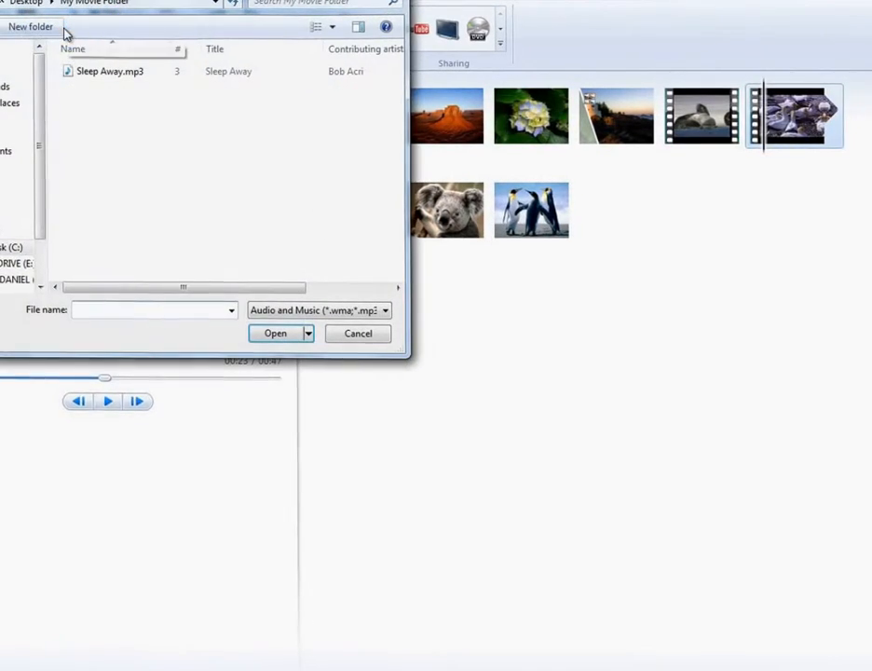
pyautogui.click(3, 75)
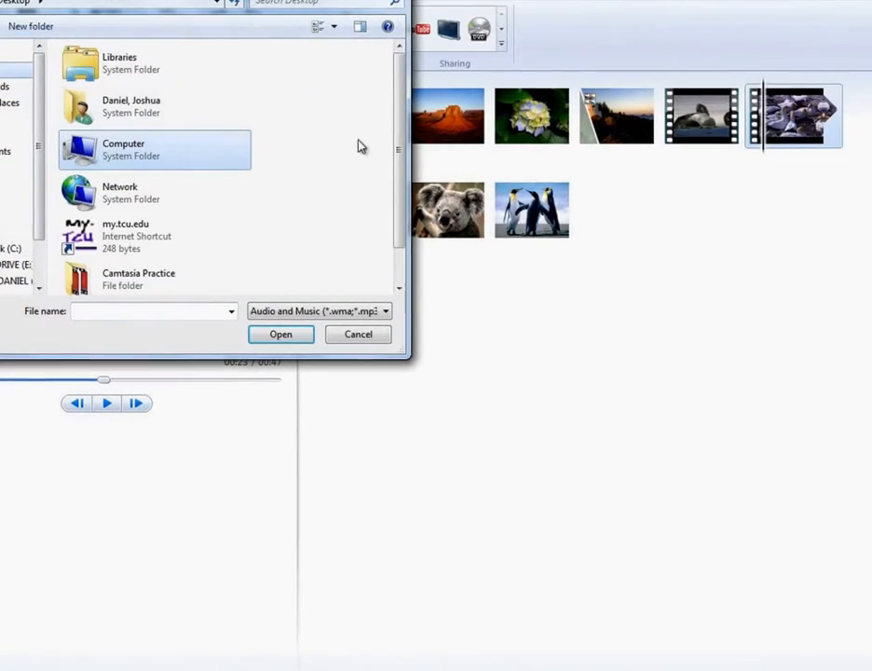
pyautogui.moveTo(395, 140); pyautogui.dragTo(391, 216)
pyautogui.doubleClick(136, 275)
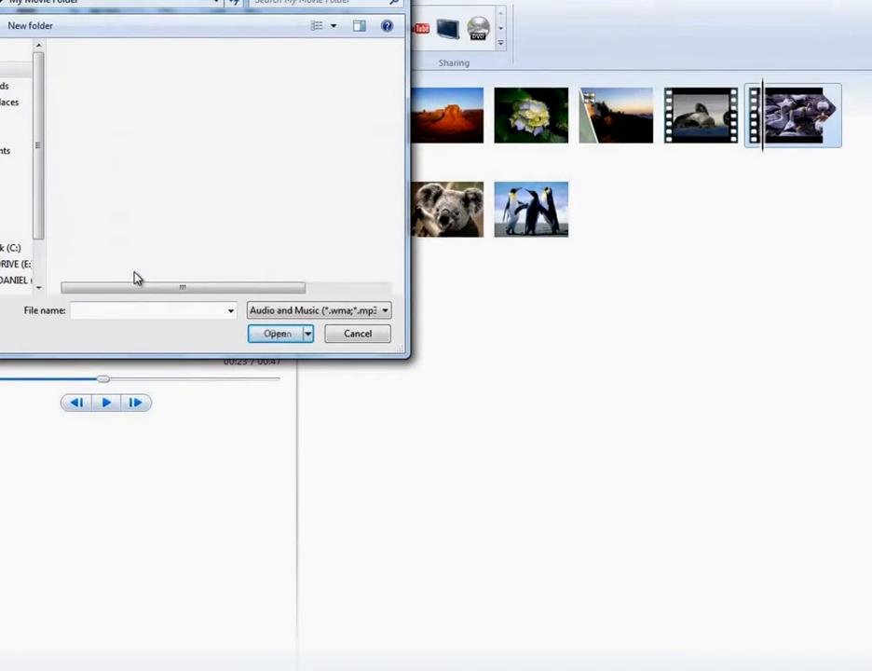
pyautogui.click(125, 73)
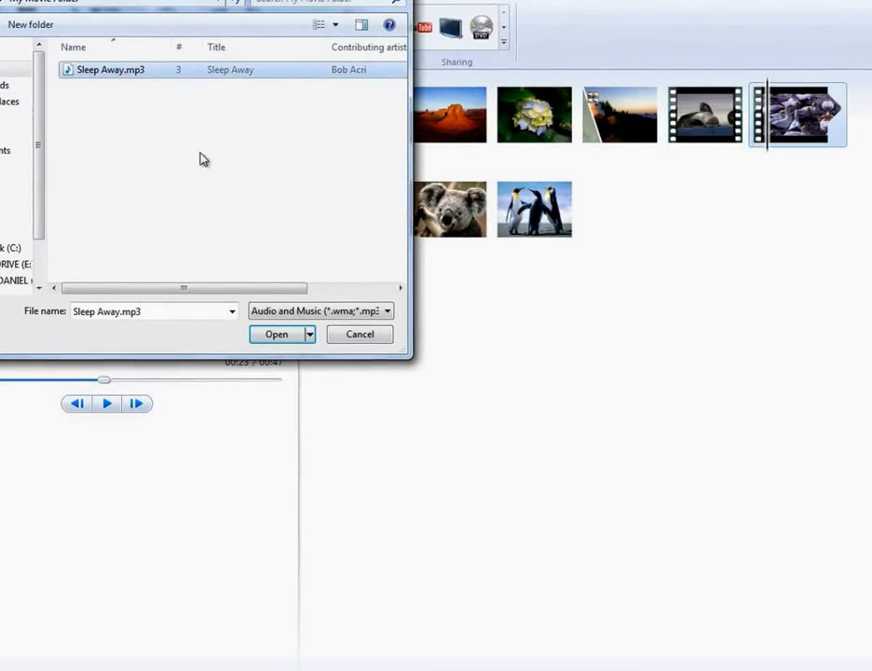
pyautogui.click(278, 338)
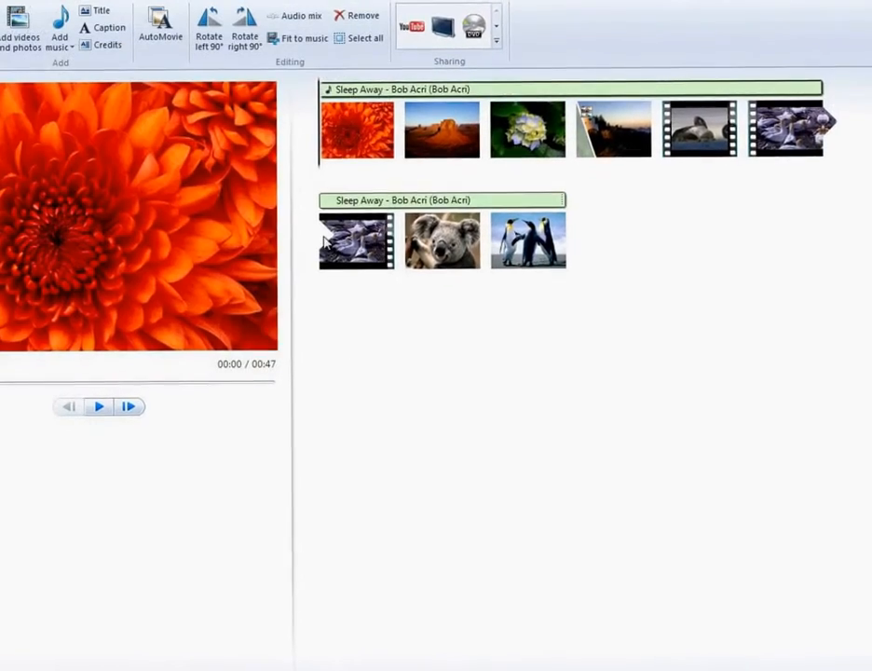
# Shift the music to start after the orange flower photo, return it to the movie's beginning, and give it a Slow fade-in.
pyautogui.moveTo(365, 96); pyautogui.dragTo(418, 100)
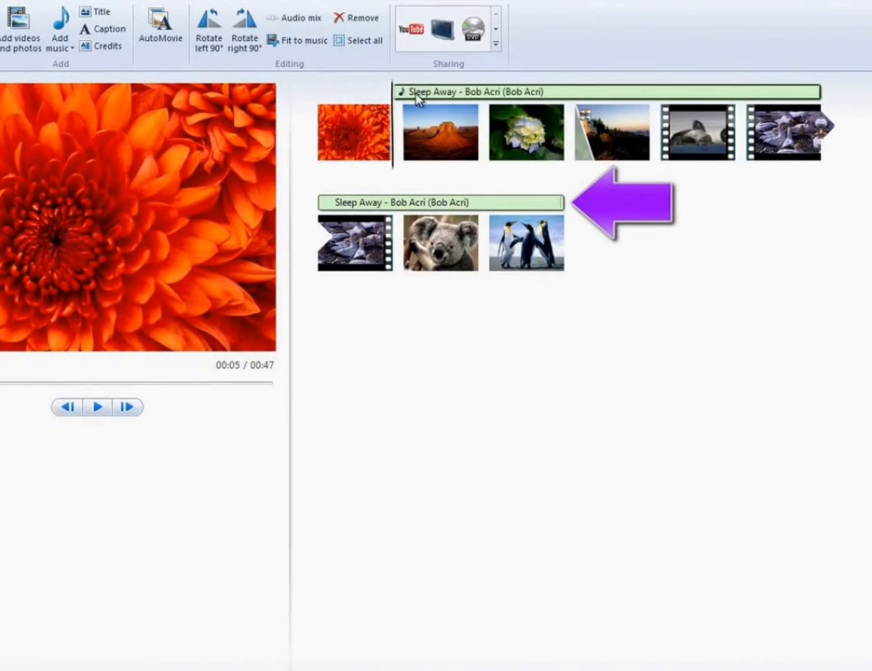
pyautogui.moveTo(350, 100); pyautogui.dragTo(326, 93)
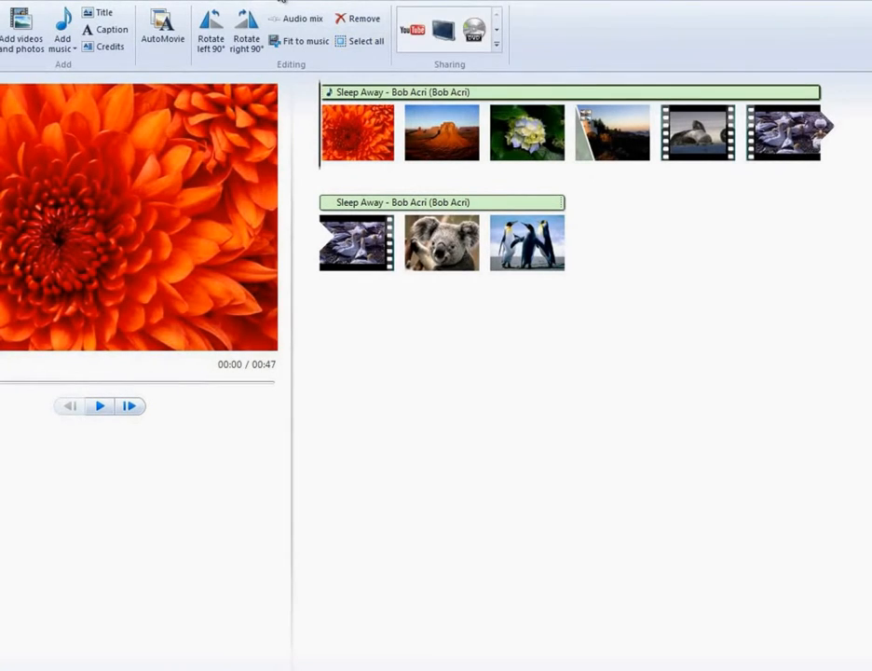
pyautogui.click(282, 1)
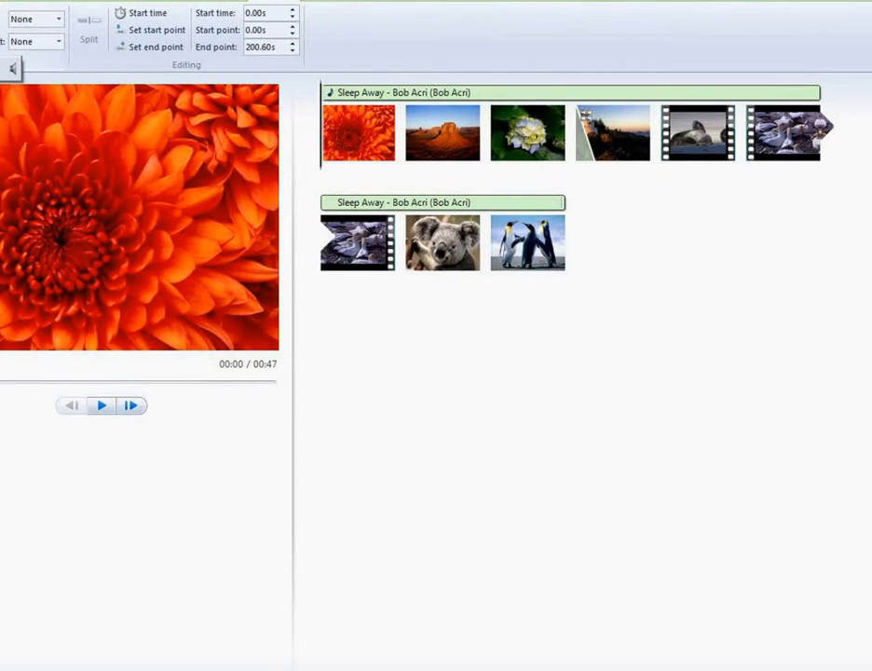
pyautogui.click(59, 19)
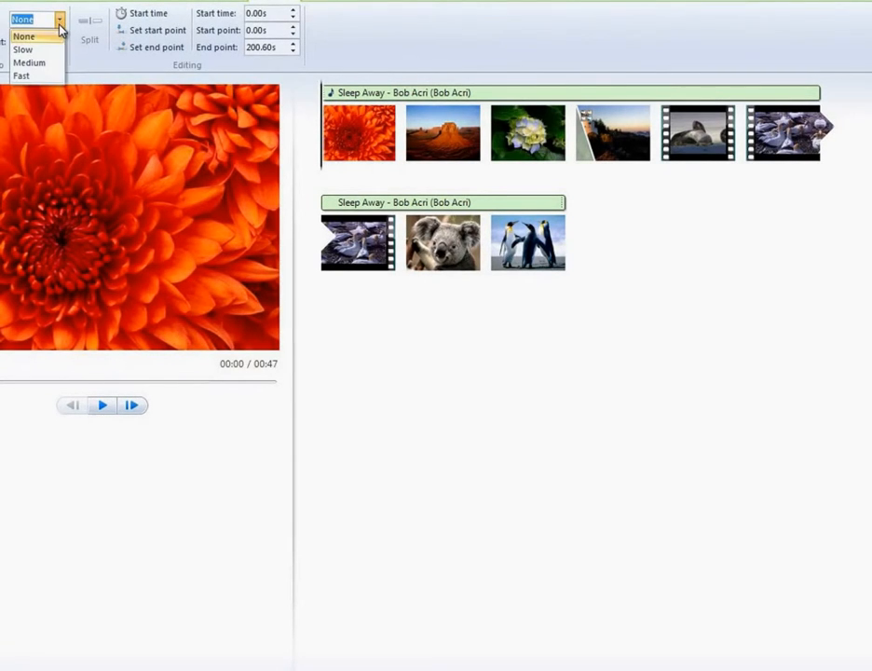
pyautogui.click(52, 53)
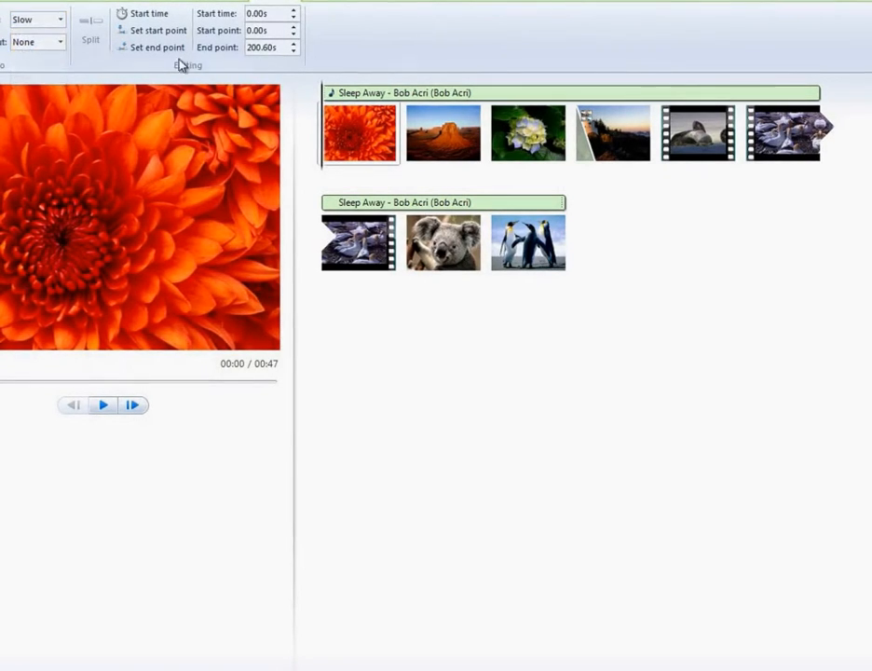
# Split the Sleep Away music about 1.3 s in and move its second part to start at about 3.75 s.
pyautogui.click(343, 104)
pyautogui.click(98, 34)
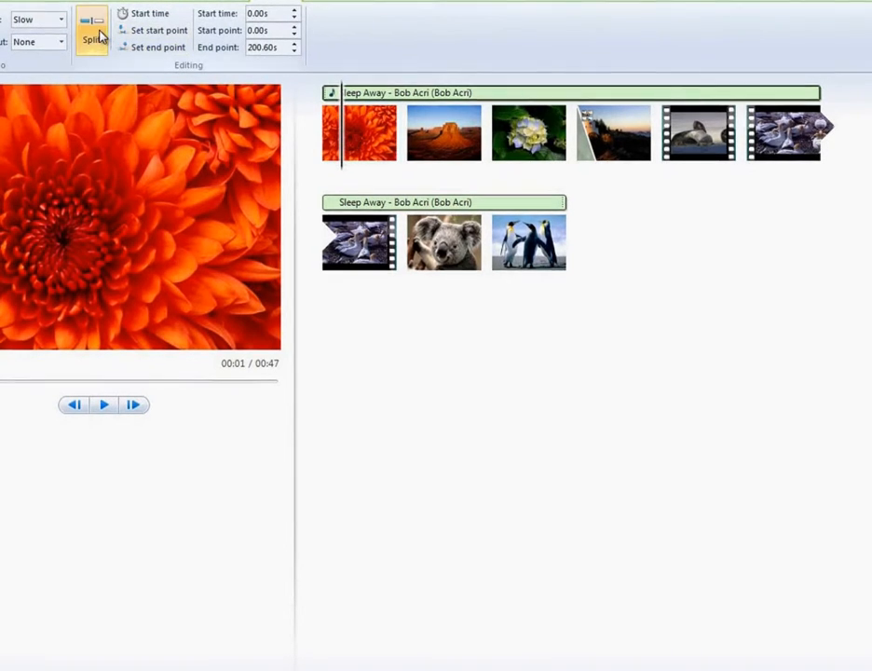
pyautogui.moveTo(350, 96); pyautogui.dragTo(381, 92)
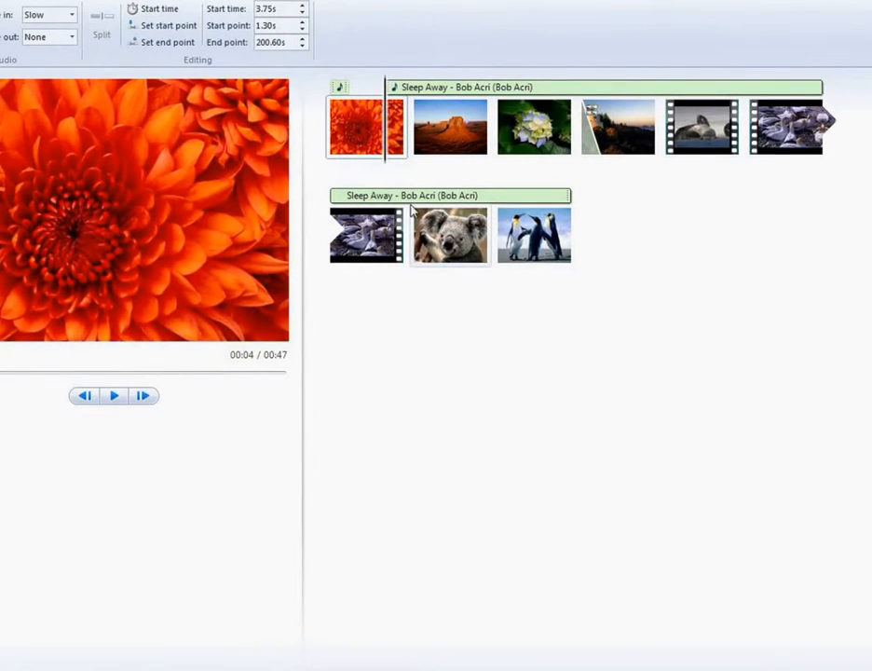
# Add a title clip at the start of the movie with the text "Hello!".
pyautogui.click(6, 2)
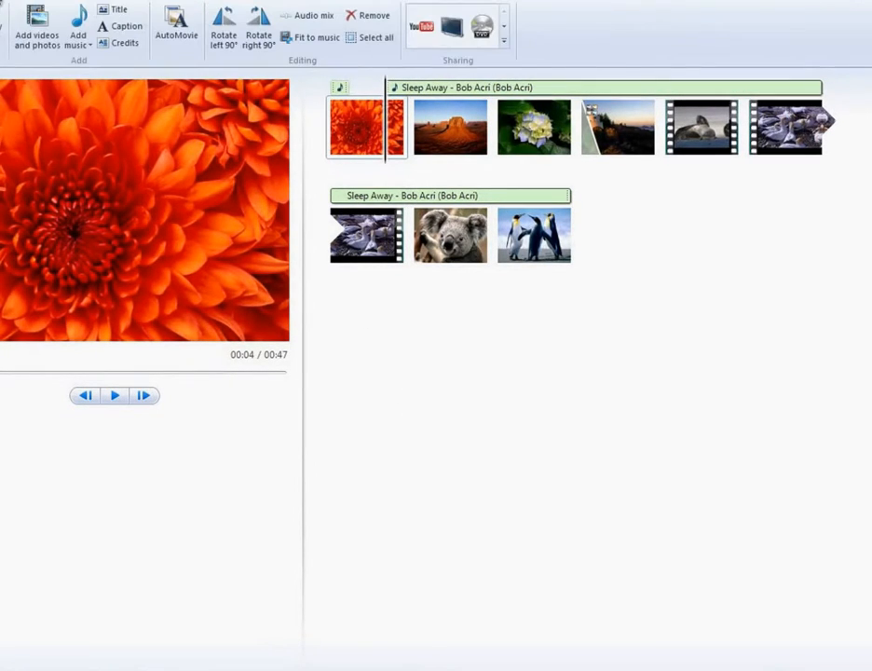
pyautogui.click(107, 11)
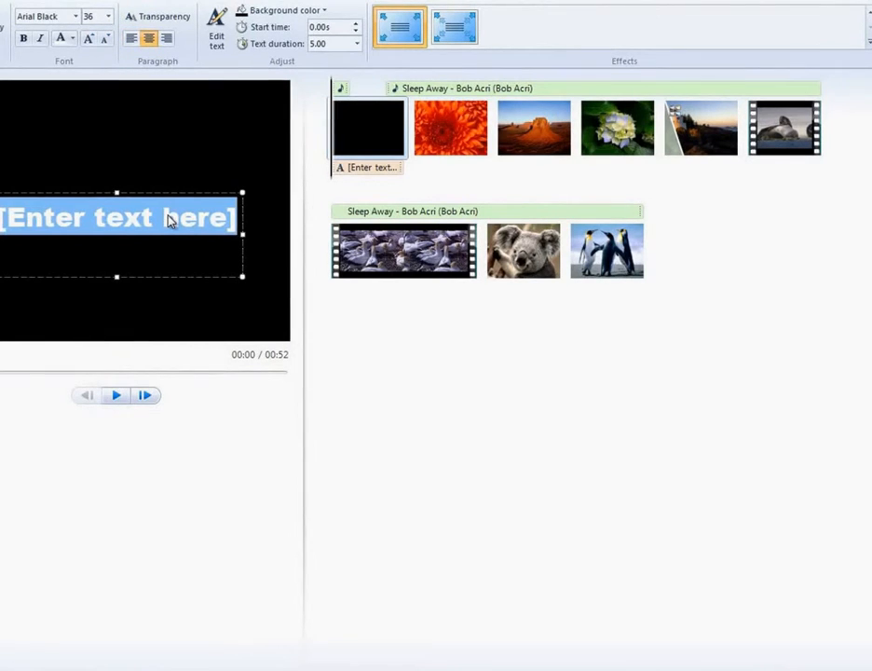
pyautogui.write('Hello!')
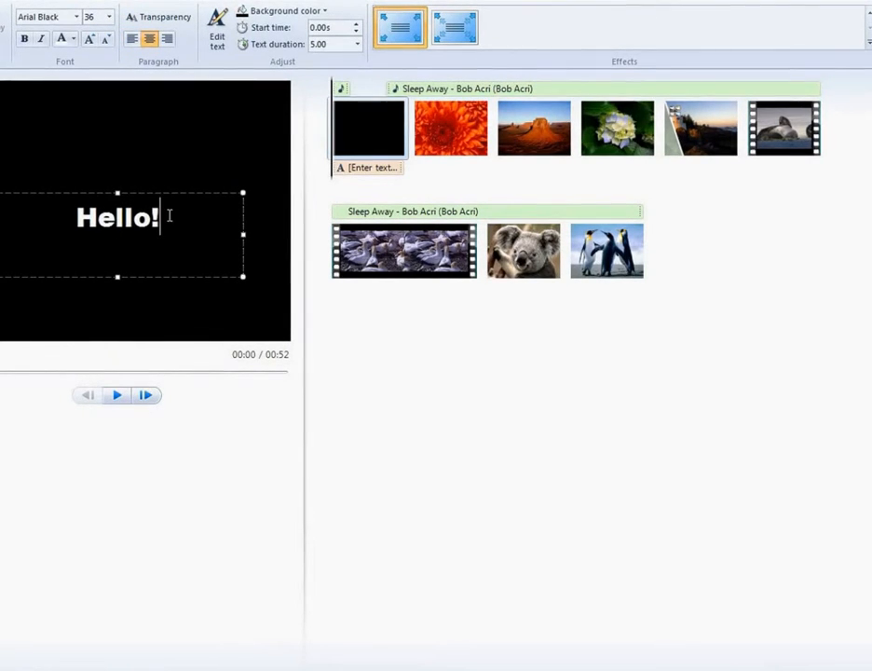
# Set the "Hello!" title in Adobe Caslon Pro Bold and give the title clip a blue theme background color.
pyautogui.doubleClick(119, 219)
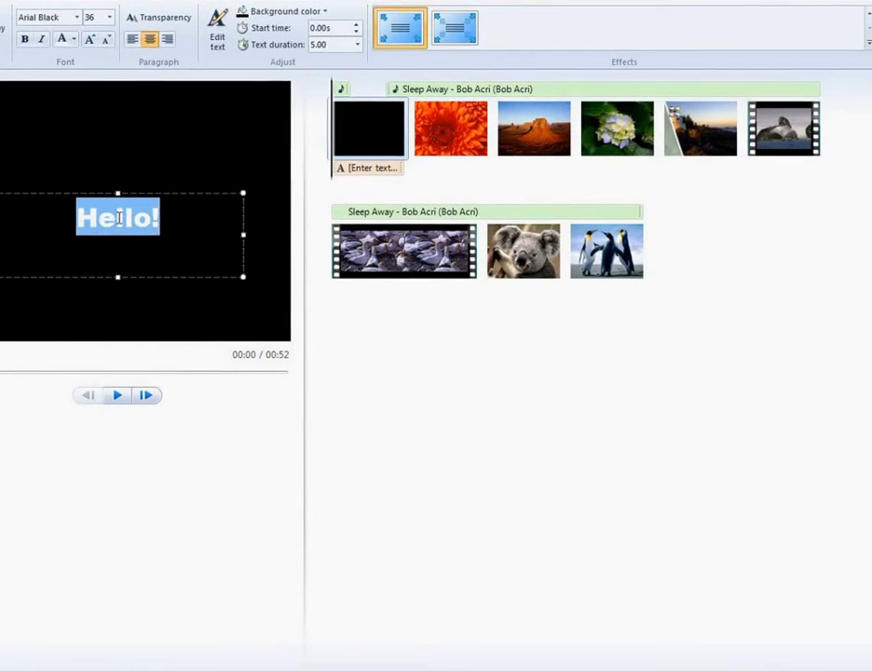
pyautogui.click(77, 20)
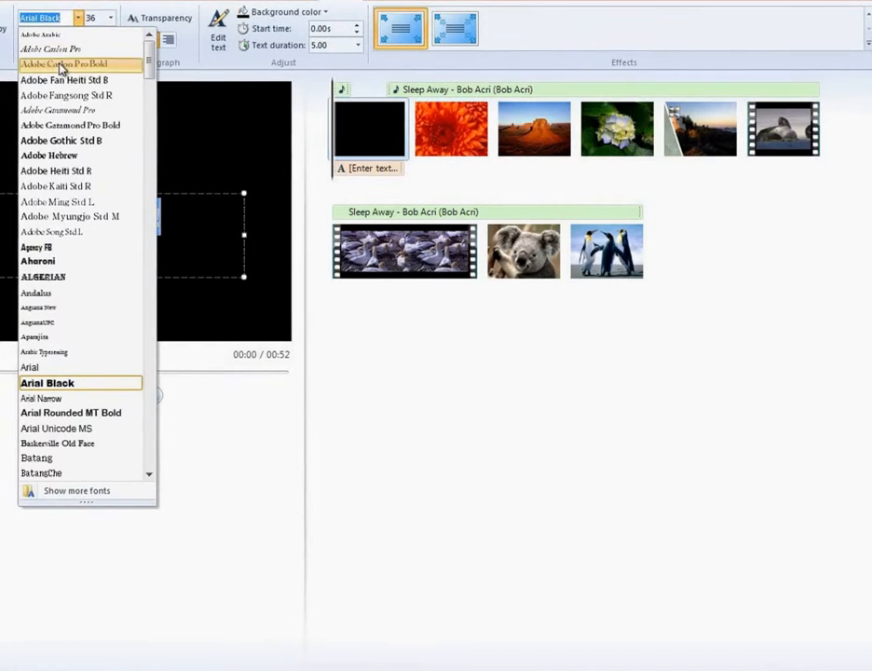
pyautogui.click(80, 62)
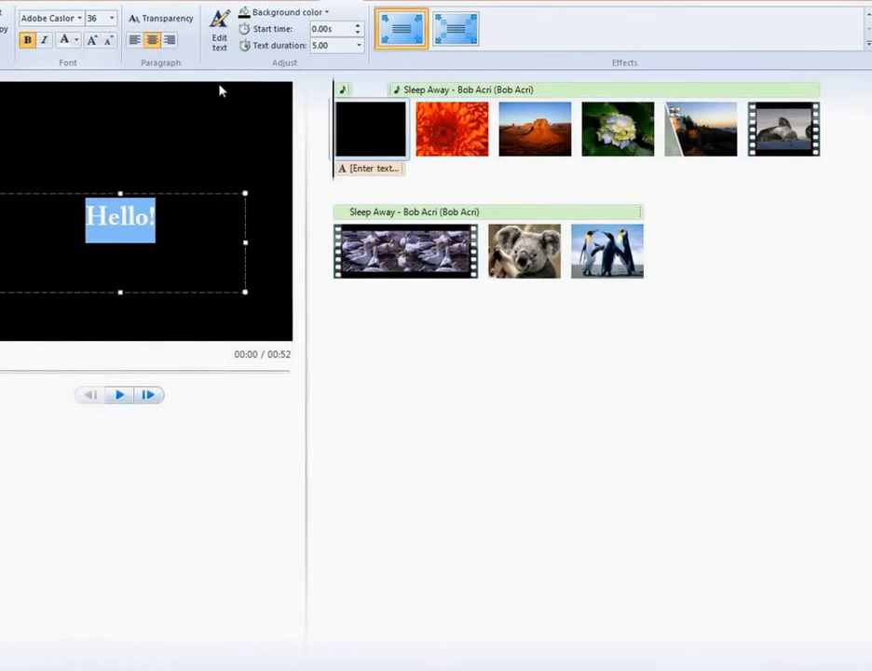
pyautogui.click(318, 20)
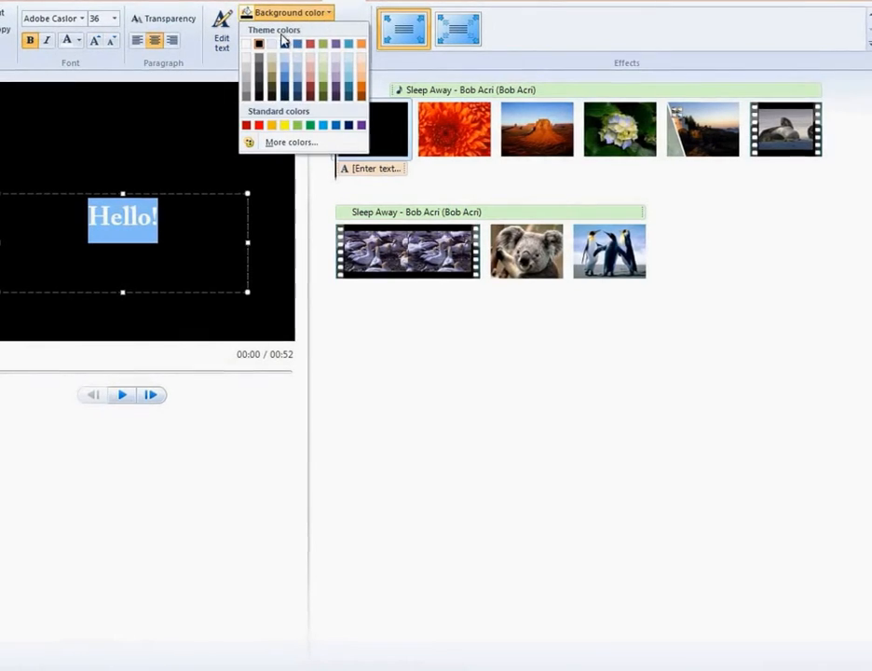
pyautogui.click(304, 48)
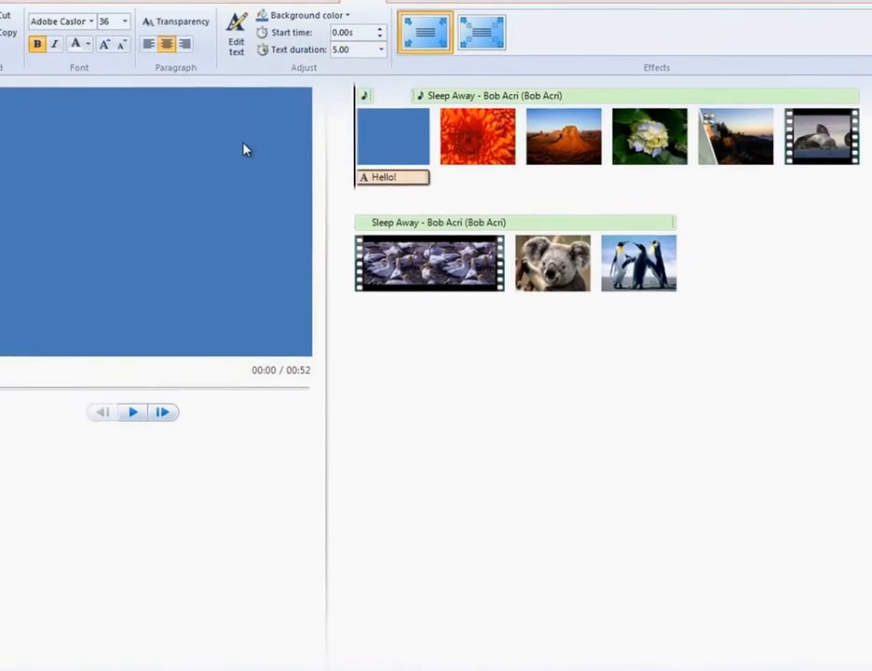
# Move the "Hello!" title text to start at about 1.41 s and preview the available text effects on it.
pyautogui.moveTo(382, 193); pyautogui.dragTo(452, 193)
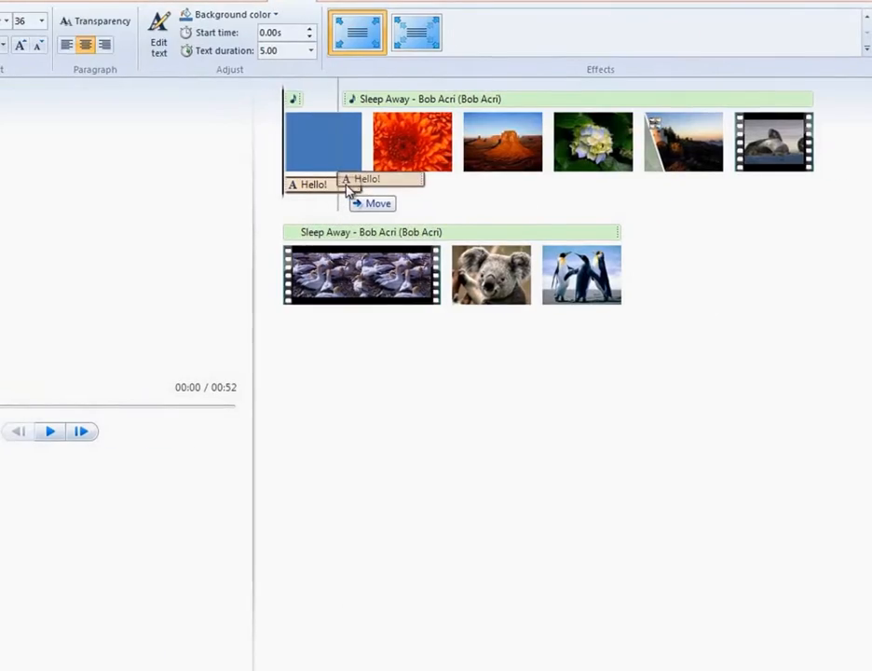
pyautogui.moveTo(364, 193); pyautogui.dragTo(312, 195)
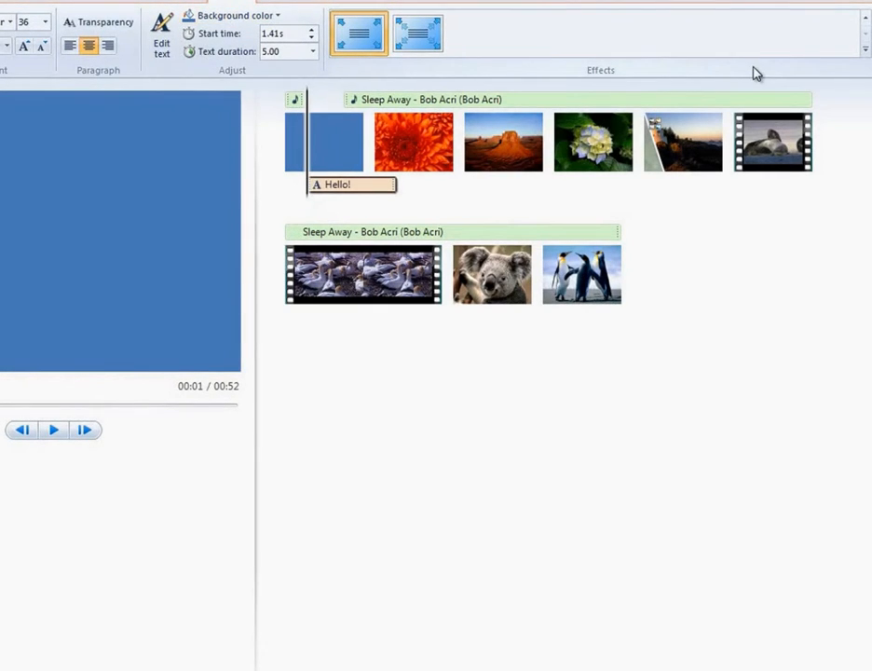
pyautogui.click(864, 51)
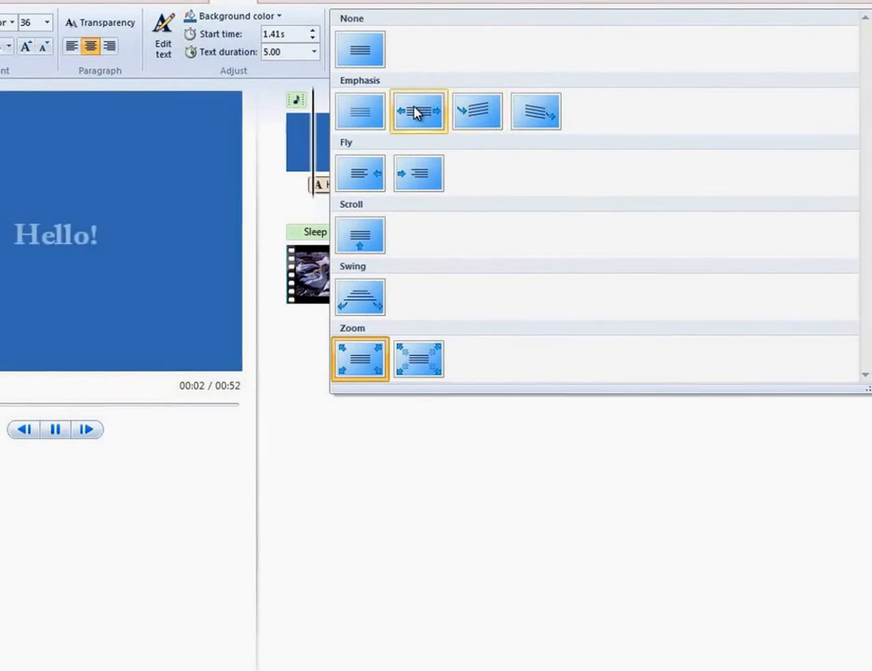
pyautogui.click(499, 418)
# Add a caption to the orange flower photo at 00:07 and a credits clip after the penguins photo.
pyautogui.click(399, 166)
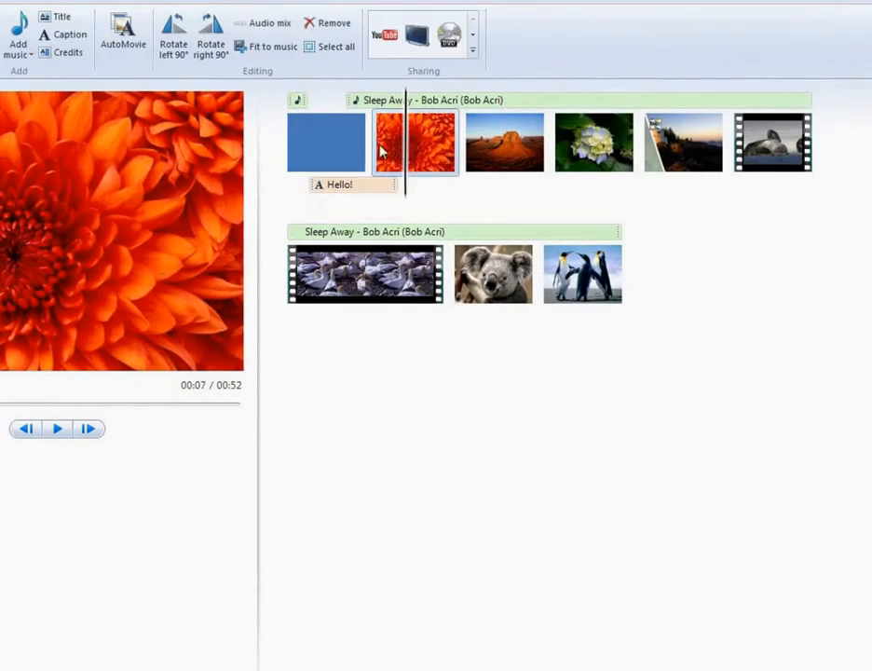
pyautogui.click(61, 35)
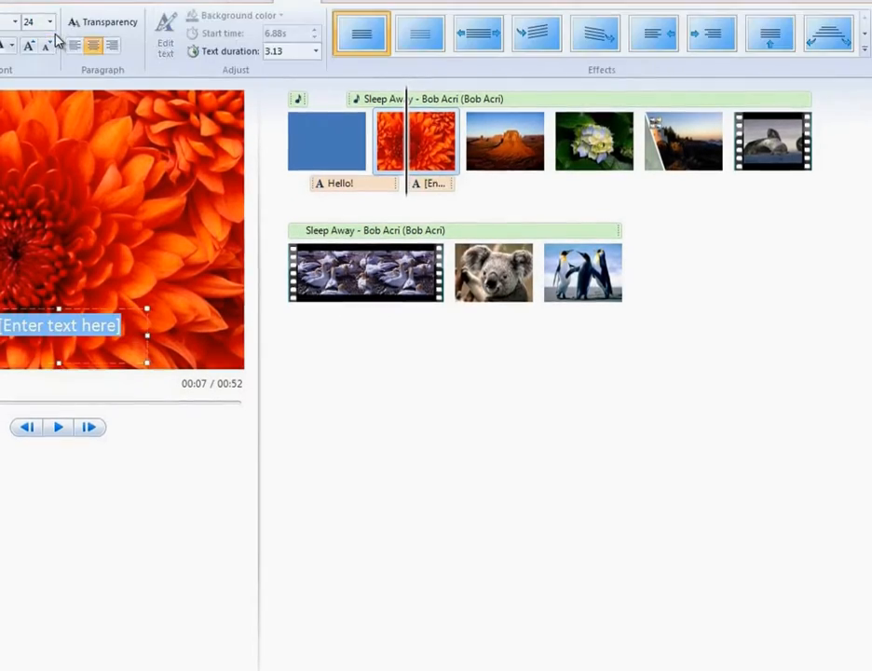
pyautogui.click(601, 278)
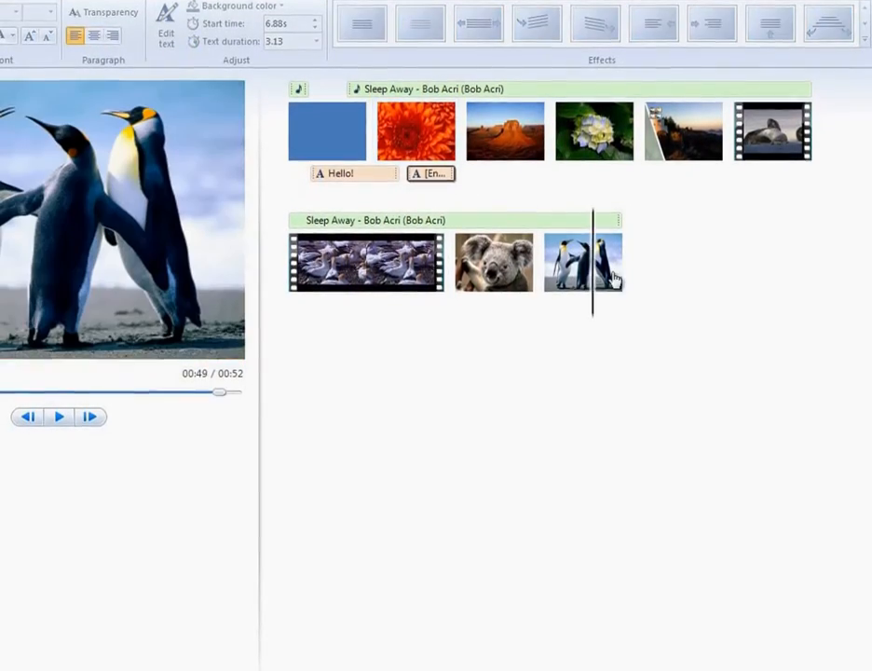
pyautogui.click(624, 278)
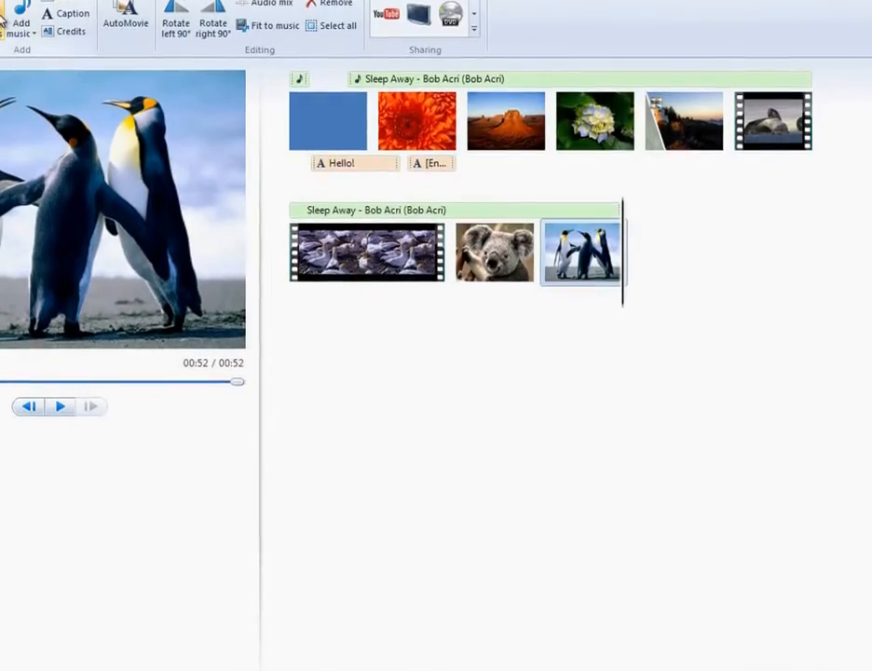
pyautogui.click(64, 36)
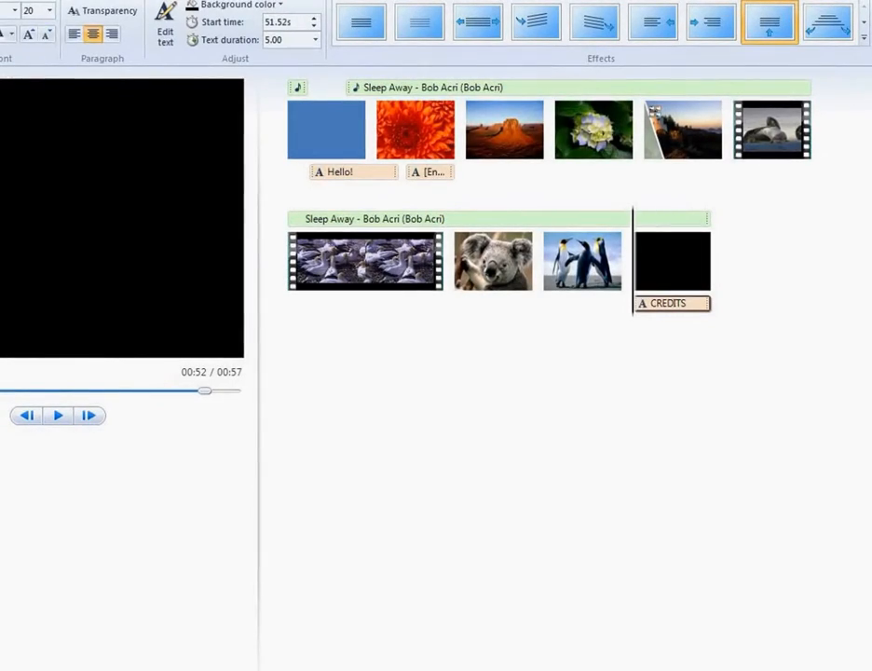
# Save the movie in Standard-definition as a WMV file named FinalMovie! in My Movie Folder.
pyautogui.hotkey('alt', 'f')
pyautogui.press('m')
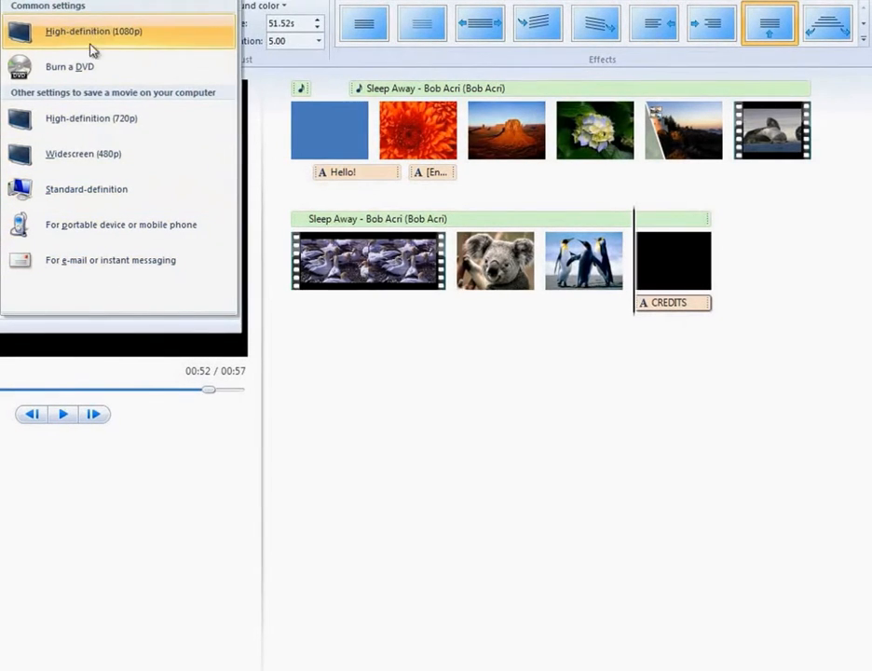
pyautogui.click(85, 191)
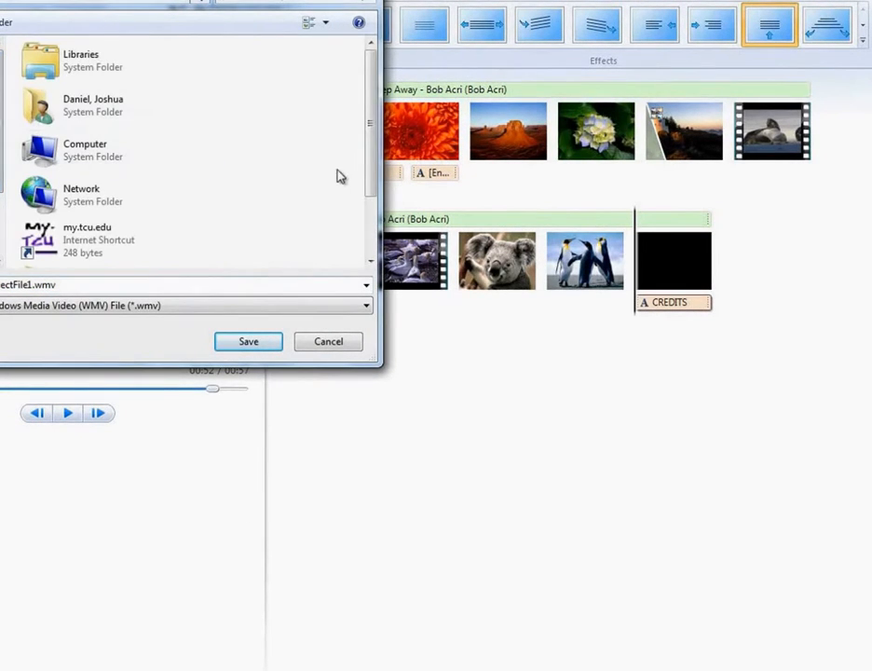
pyautogui.scroll(-2, 368, 149)
pyautogui.click(111, 251)
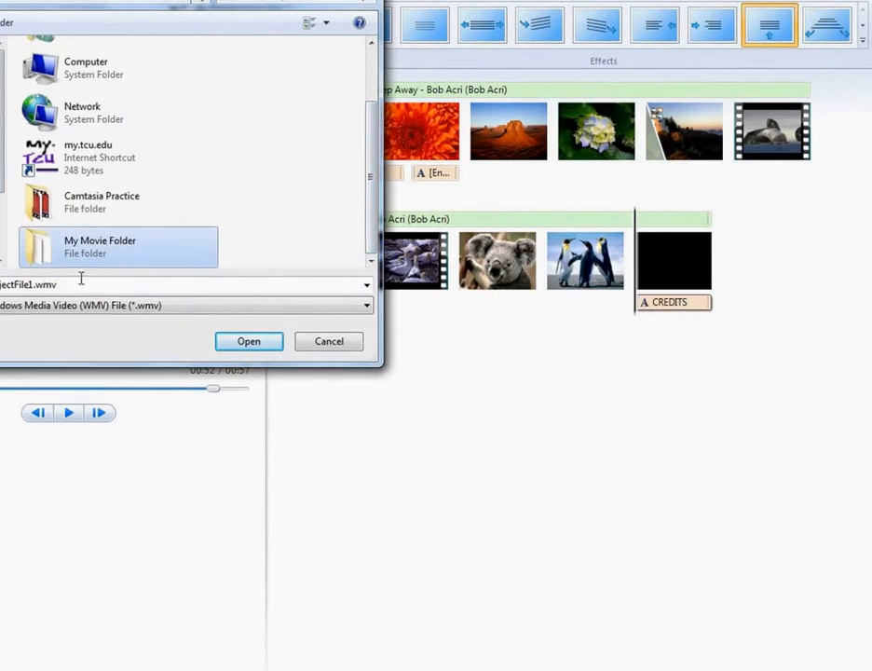
pyautogui.click(72, 244)
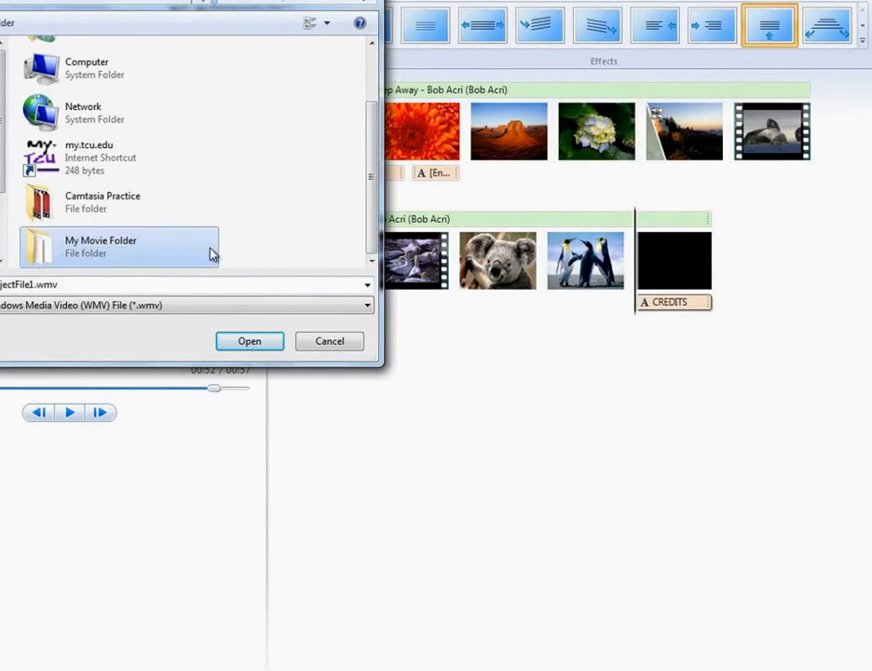
pyautogui.doubleClick(90, 247)
pyautogui.doubleClick(72, 284)
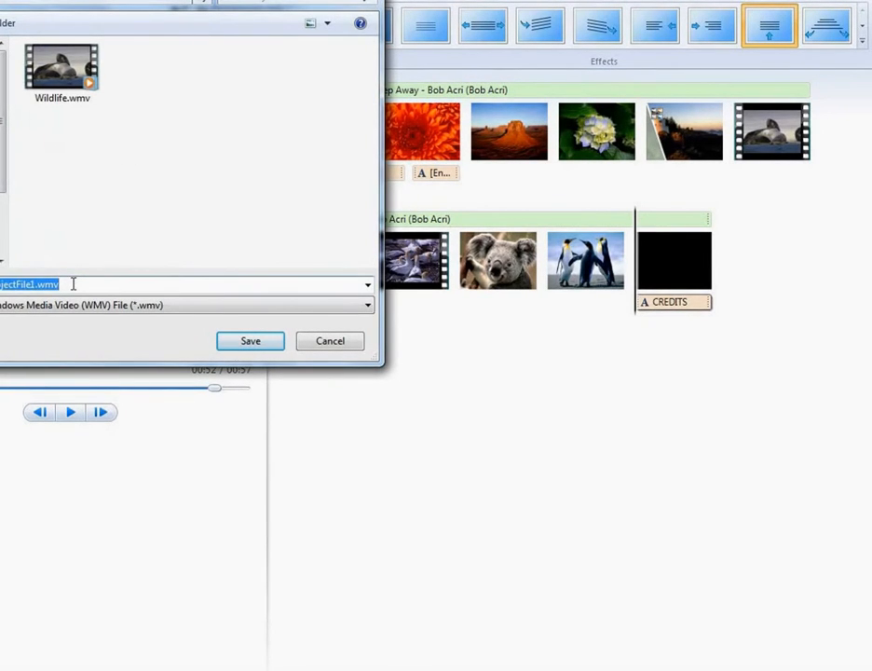
pyautogui.write('Movie!')
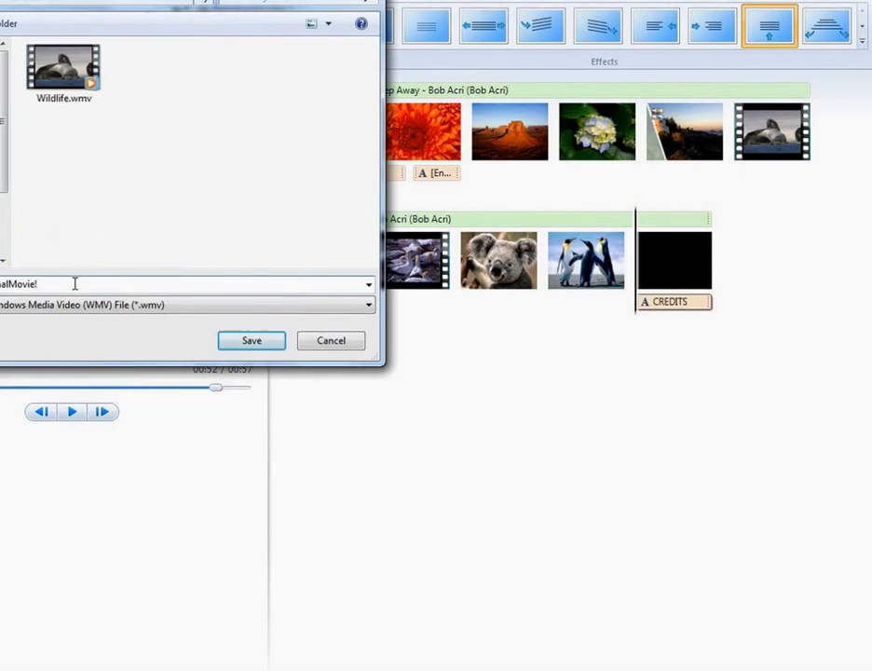
pyautogui.click(238, 347)
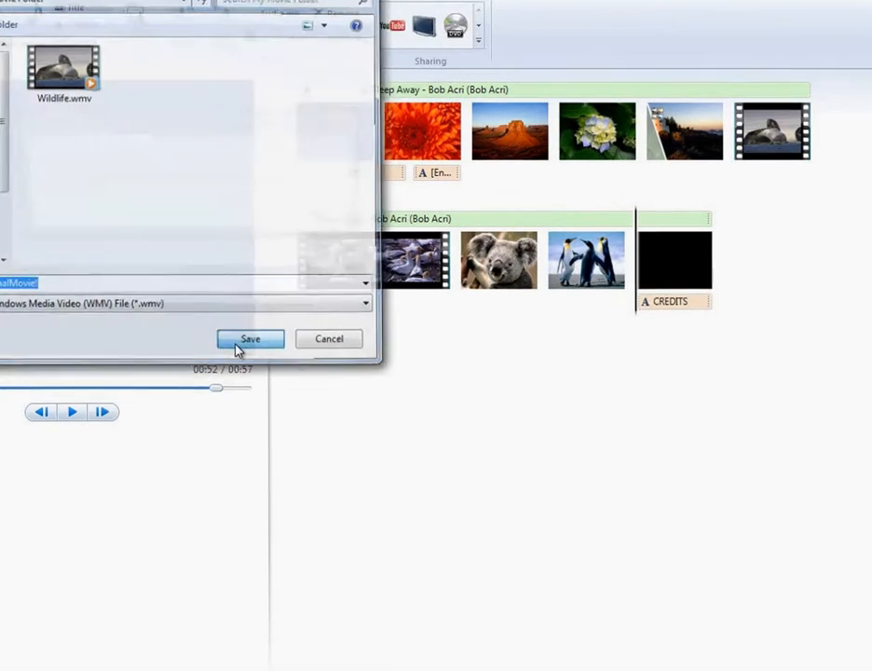